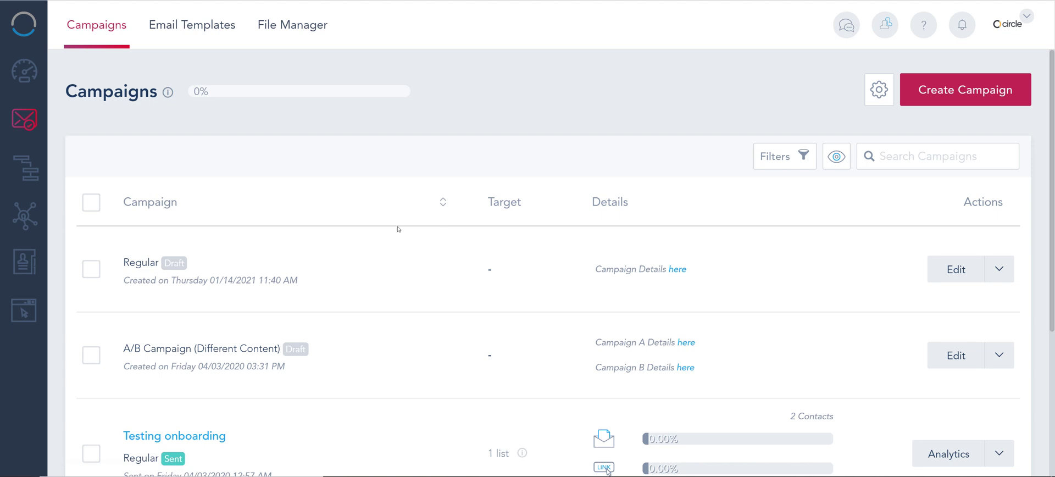
# Look up the current plan's contact and monthly send limits and the email usage for the month
pyautogui.click(168, 93)
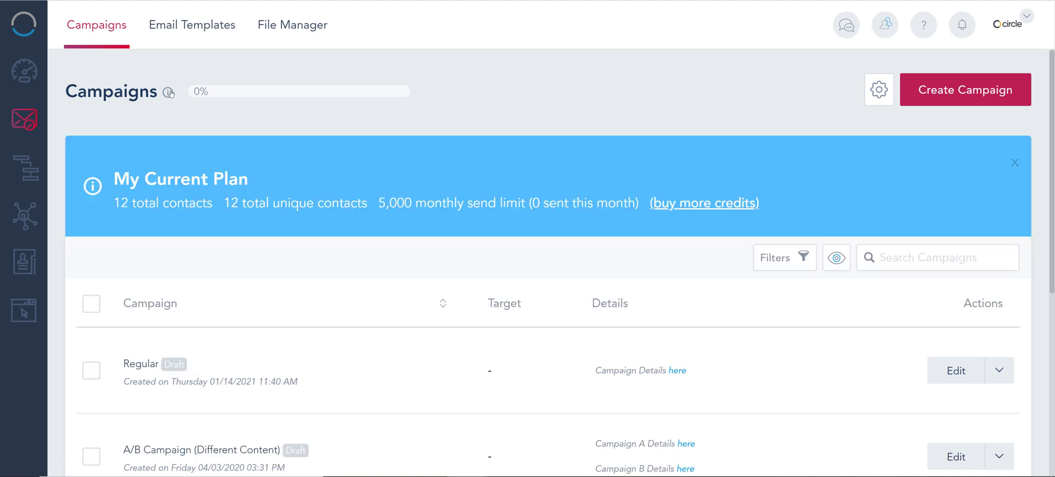
pyautogui.moveTo(294, 206); pyautogui.dragTo(436, 213)
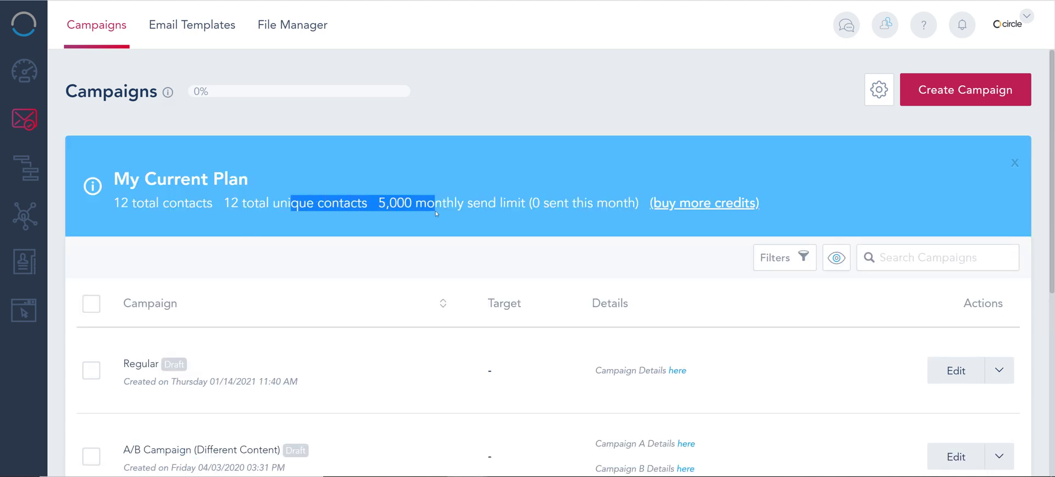
pyautogui.click(416, 211)
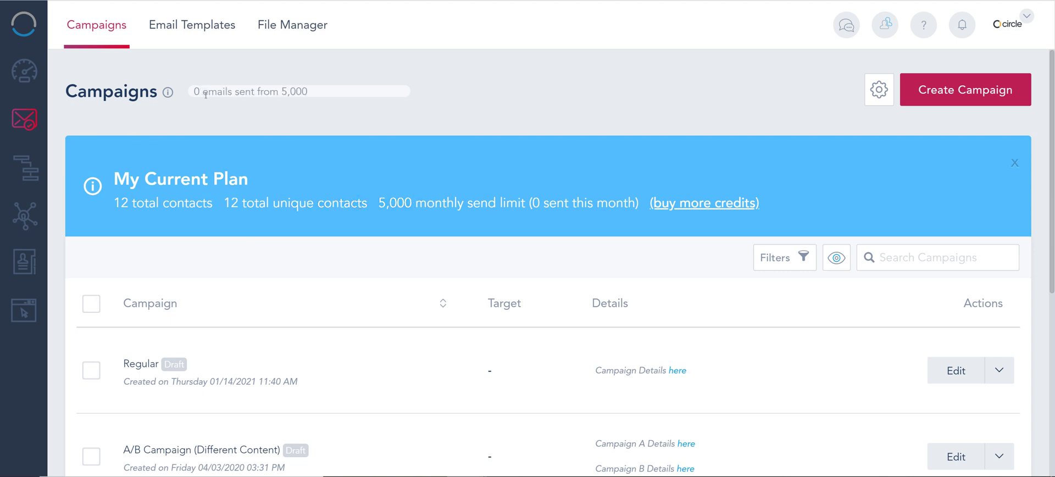
pyautogui.moveTo(222, 91)
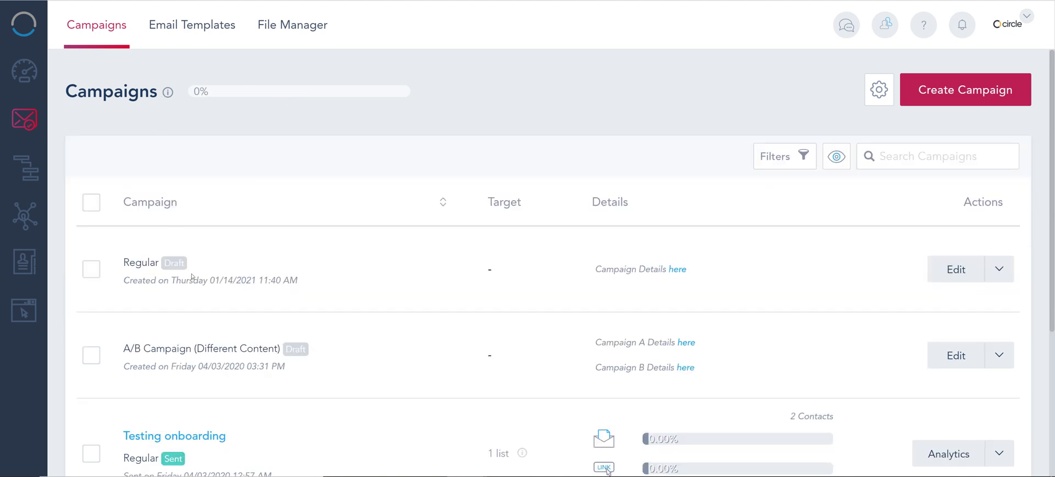
# Examine the campaign list's filter options for lists, status, type and process
pyautogui.scroll(-2, 192, 277)
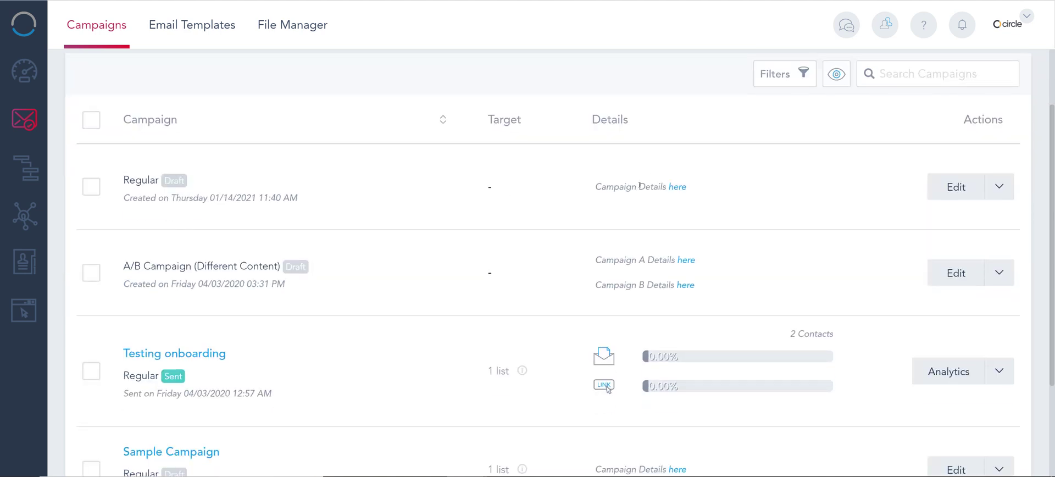
pyautogui.click(792, 77)
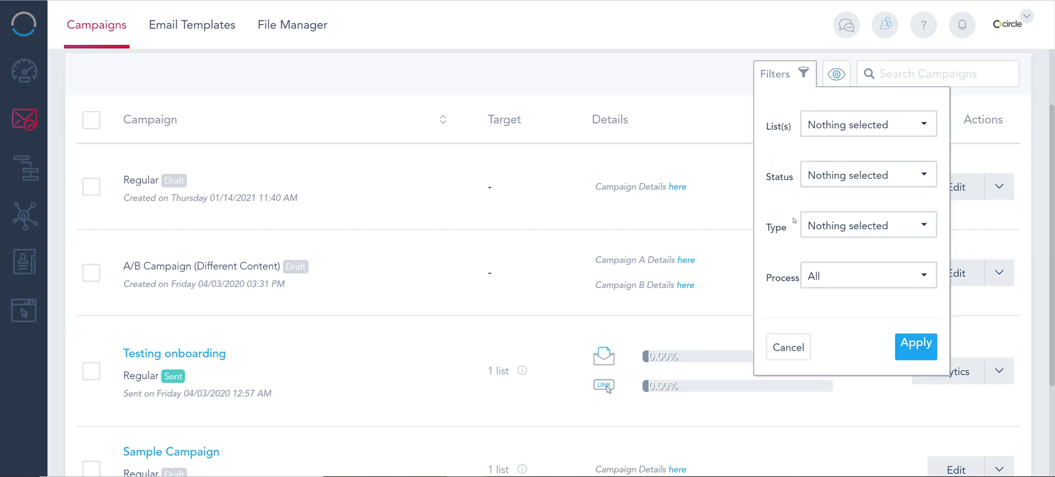
pyautogui.click(845, 223)
pyautogui.click(845, 224)
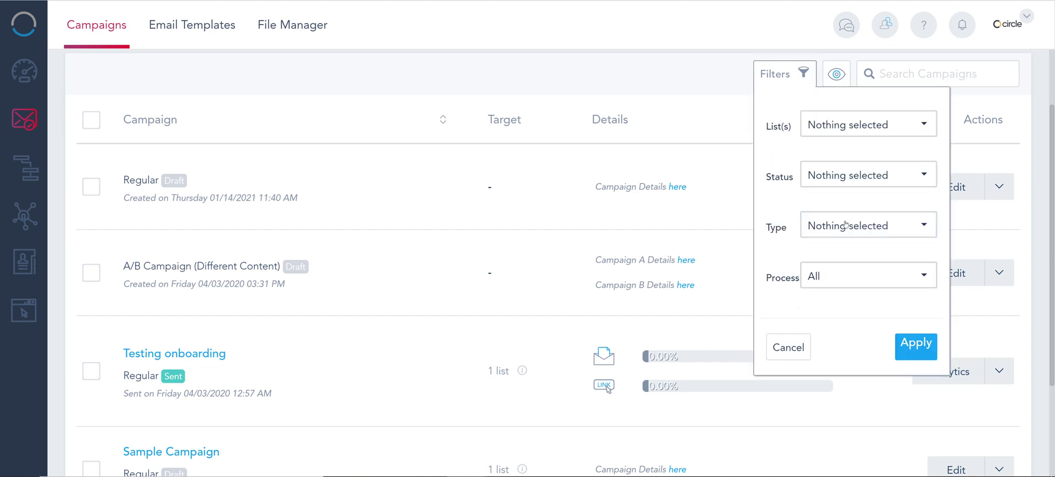
pyautogui.click(837, 180)
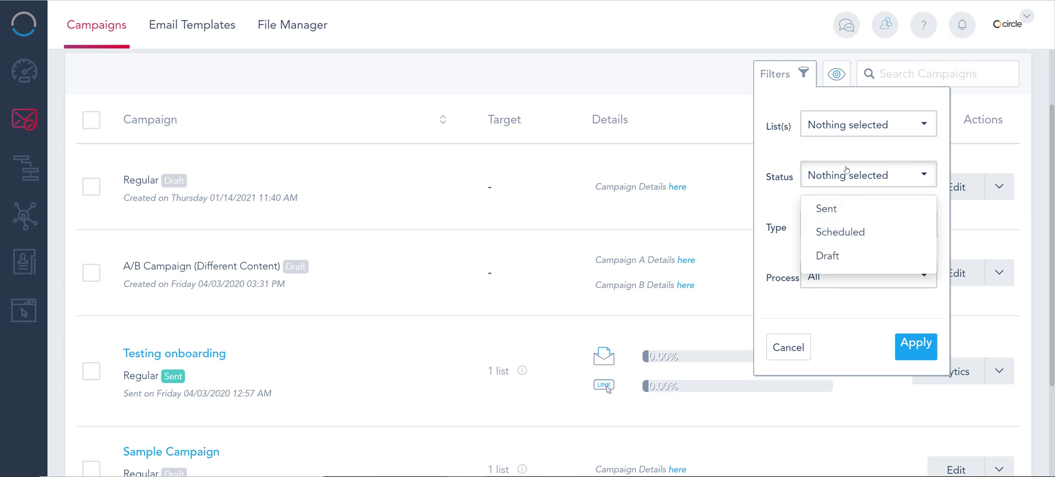
pyautogui.click(847, 170)
pyautogui.click(837, 275)
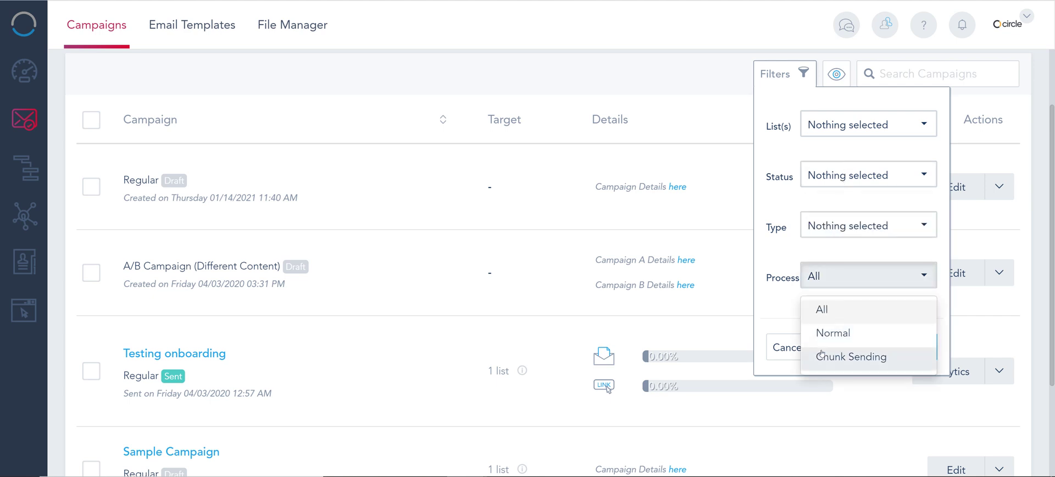
pyautogui.click(792, 254)
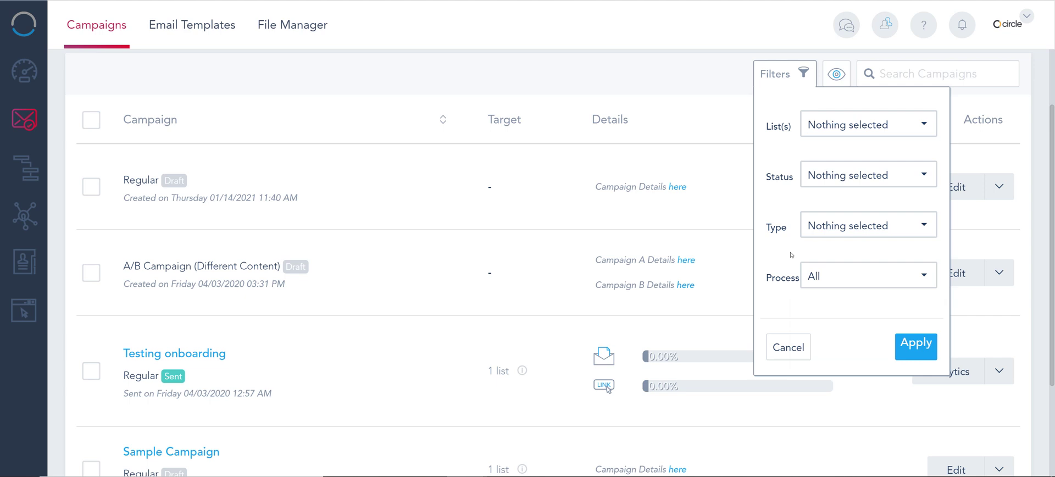
pyautogui.click(831, 130)
# Show the Subject and Coupon Redeems columns in the campaign list and close the filters
pyautogui.click(832, 79)
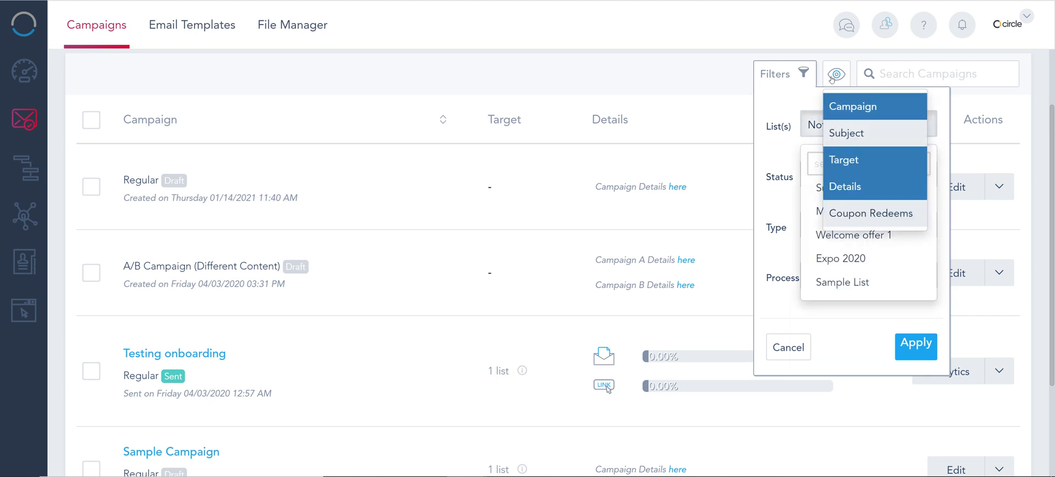
pyautogui.click(841, 133)
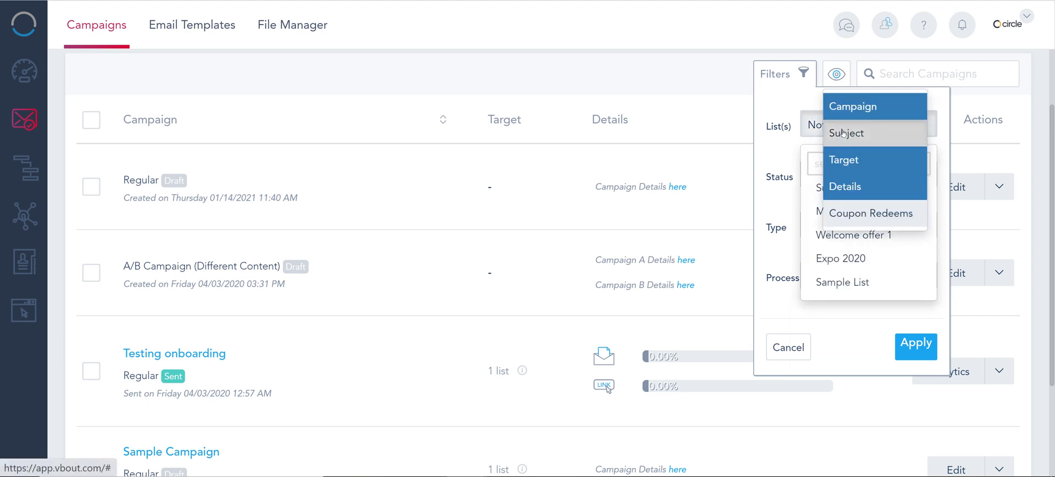
pyautogui.click(832, 214)
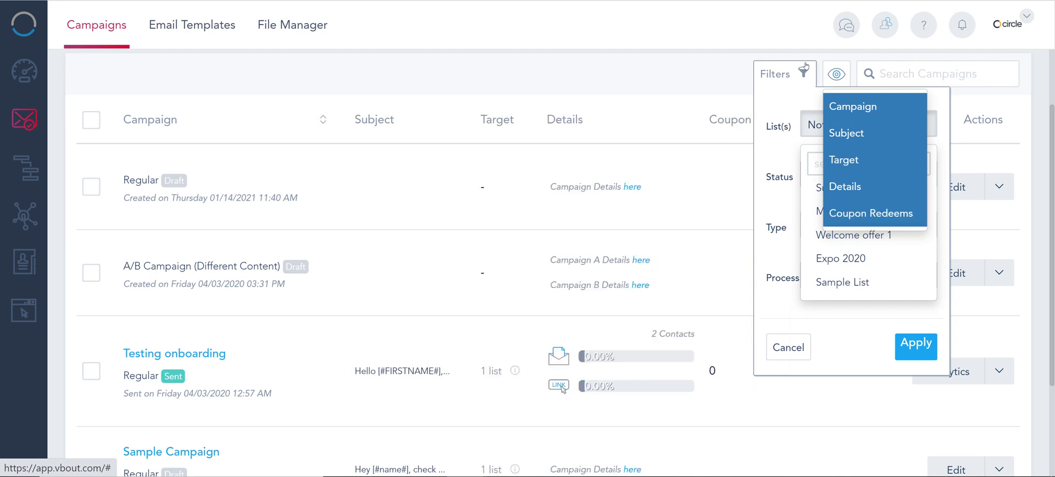
pyautogui.click(803, 83)
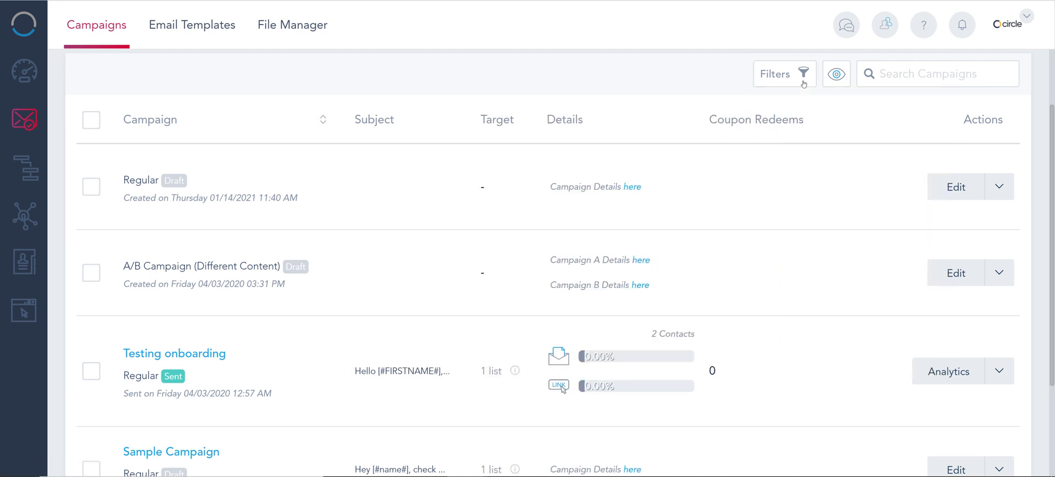
# Hide the Coupon Redeems column from the campaign list
pyautogui.click(839, 78)
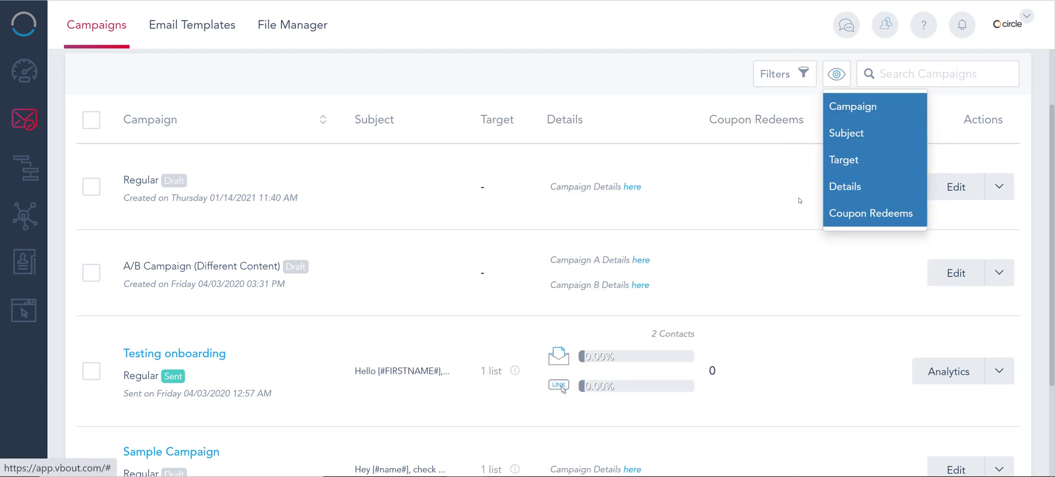
pyautogui.click(832, 76)
pyautogui.click(844, 80)
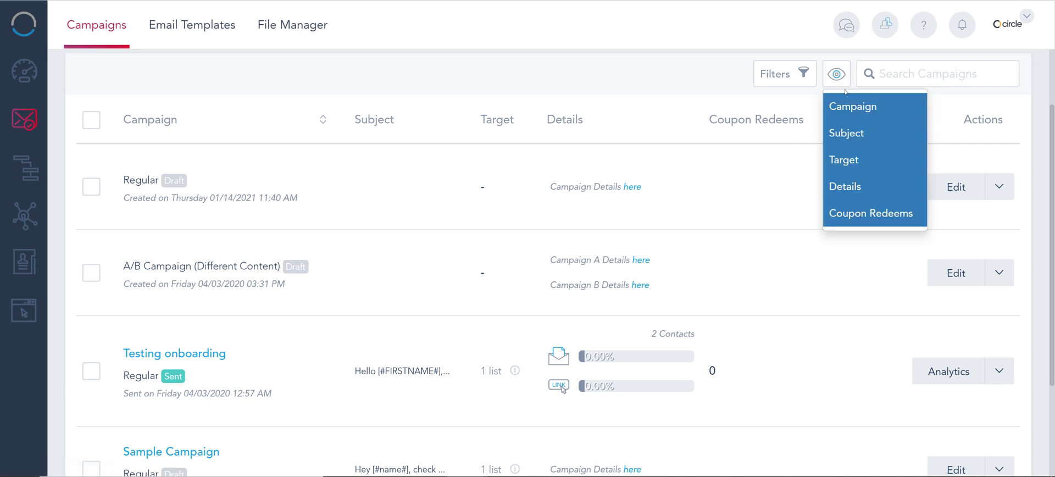
pyautogui.click(851, 212)
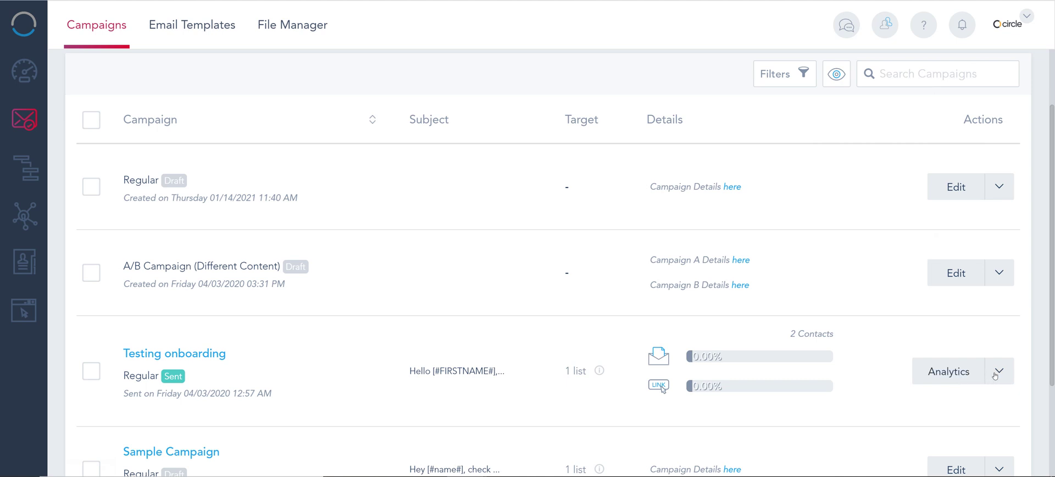
# Review the additional actions available for the sent "Testing onboarding" campaign
pyautogui.moveTo(190, 365); pyautogui.dragTo(160, 393)
pyautogui.click(842, 383)
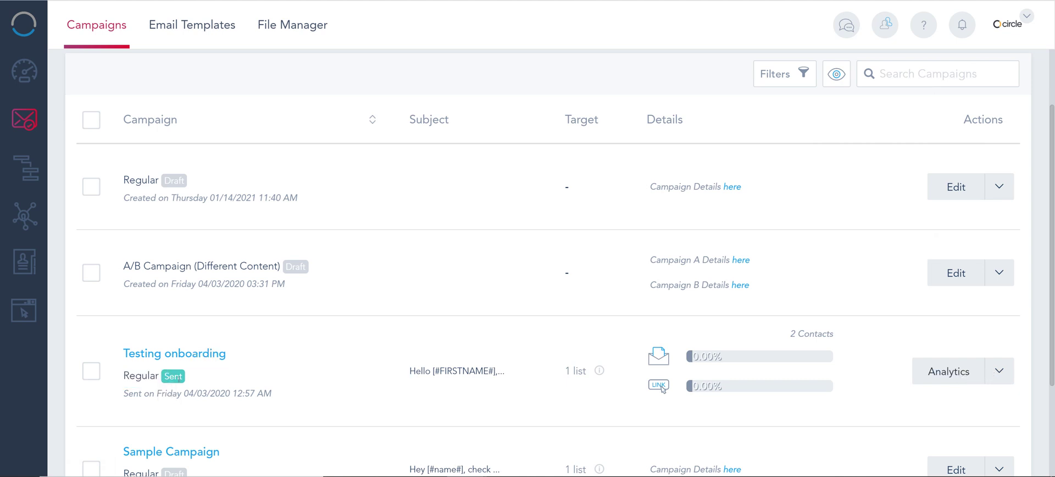
pyautogui.click(997, 378)
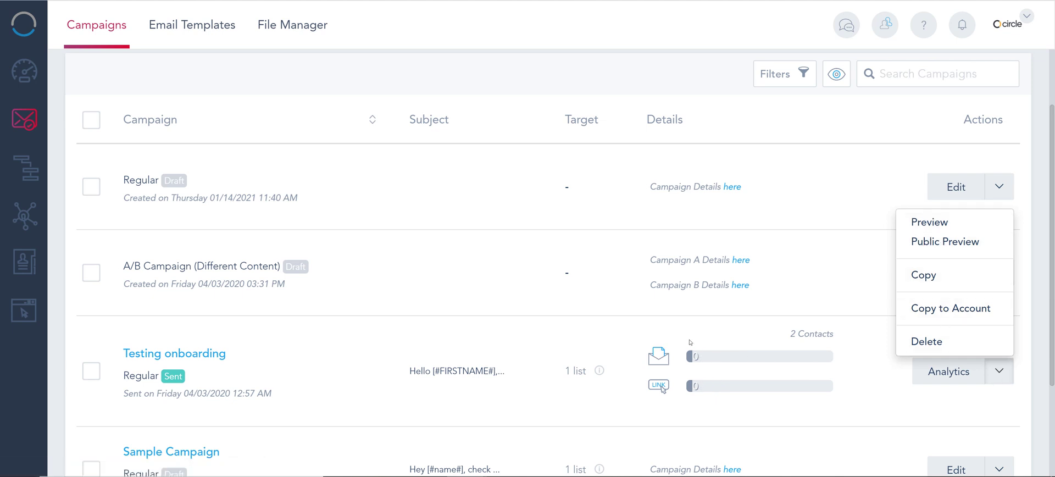
pyautogui.click(711, 299)
pyautogui.scroll(2, 713, 296)
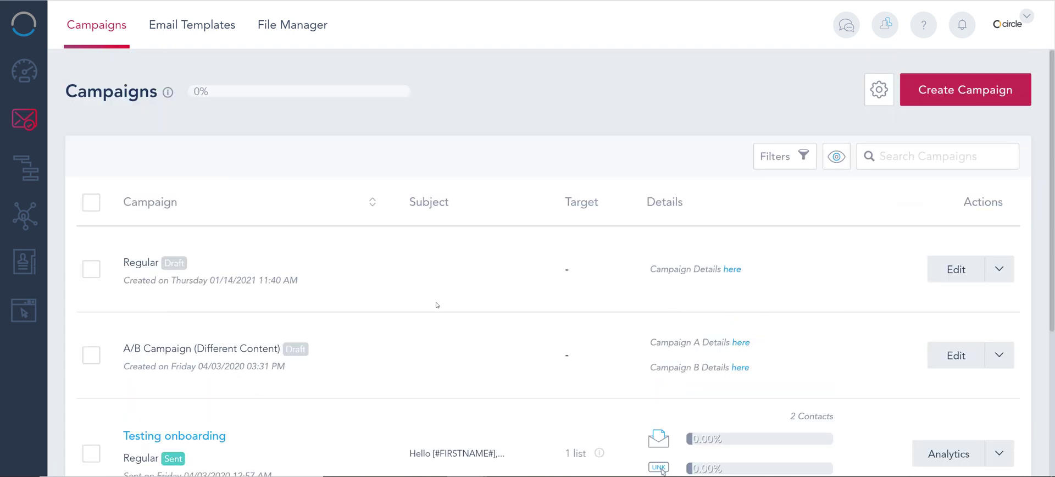
pyautogui.moveTo(250, 454); pyautogui.dragTo(135, 435)
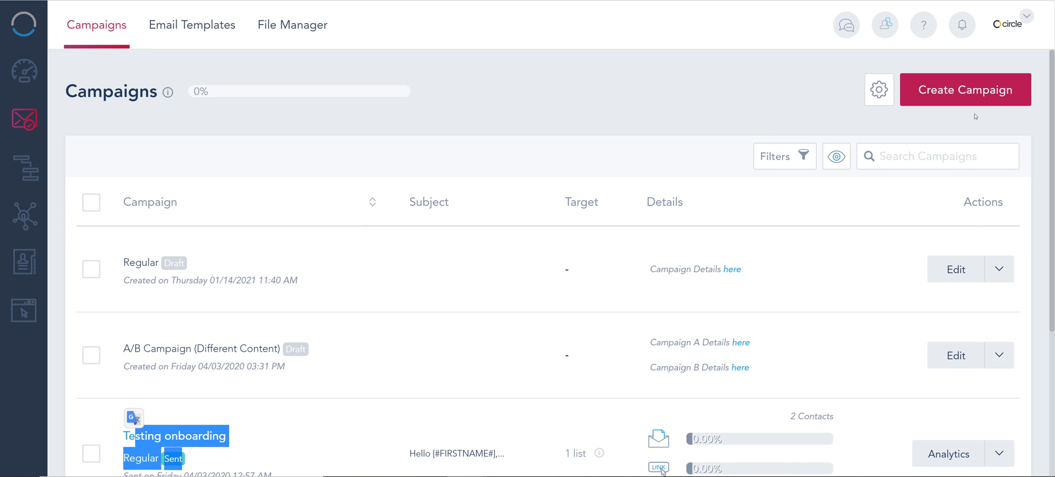
# Create a campaign named "VBOUT Cert Example" with the Regular Campaign type
pyautogui.click(915, 82)
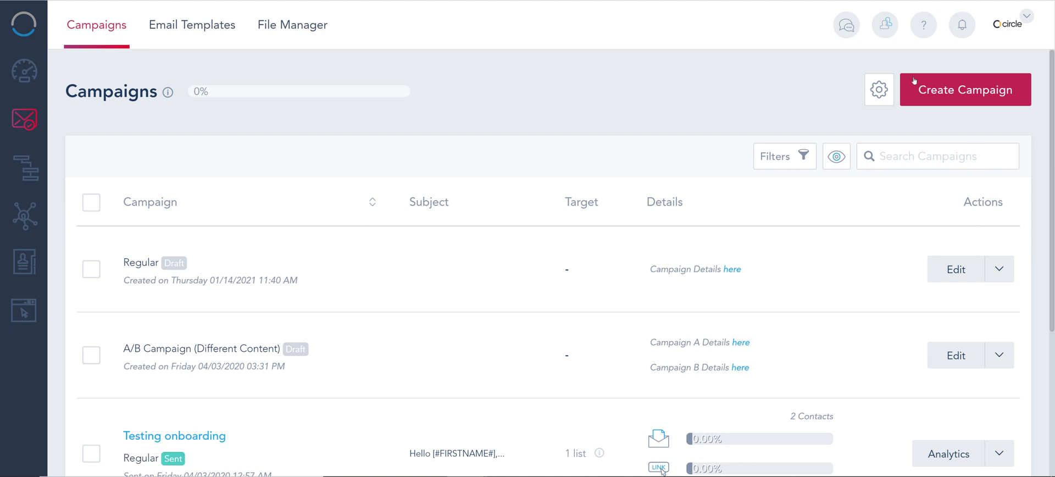
pyautogui.click(957, 88)
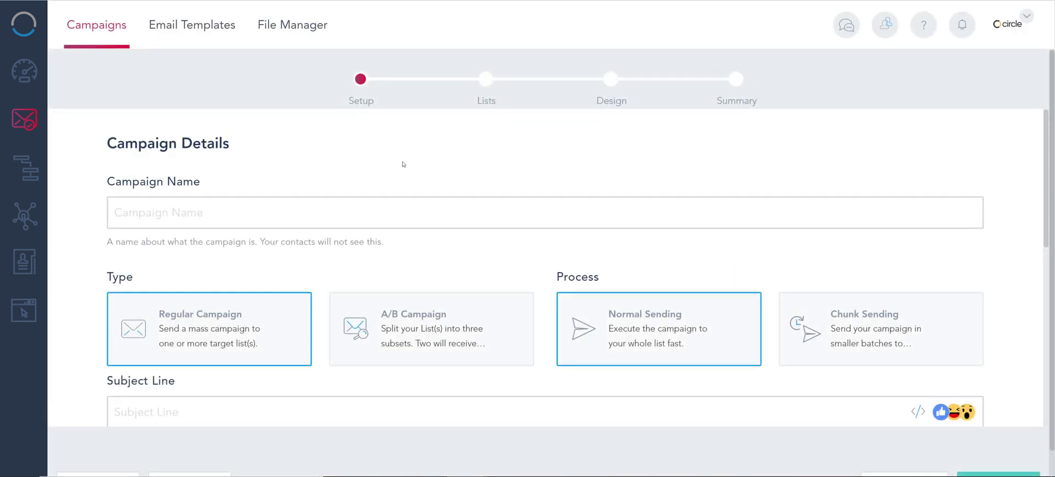
pyautogui.click(264, 218)
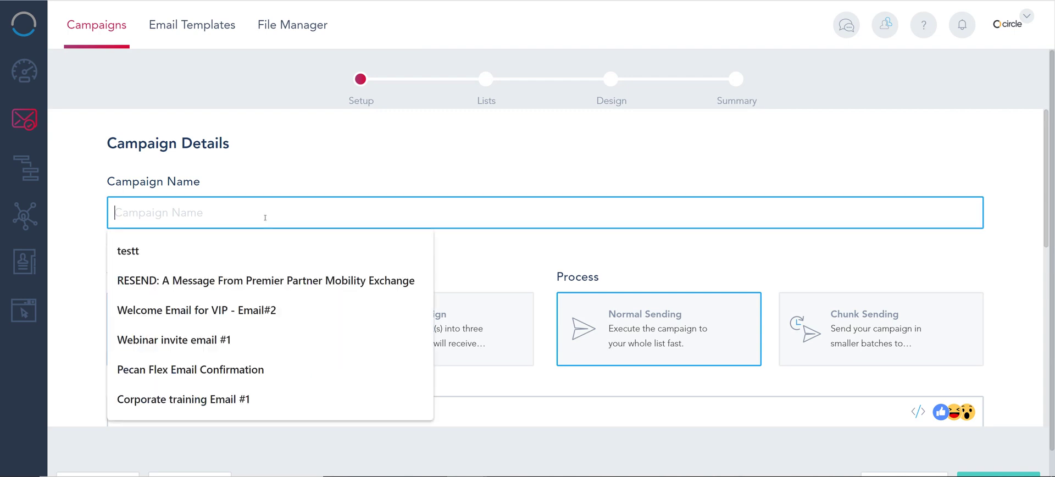
pyautogui.write('VBOUT Cert')
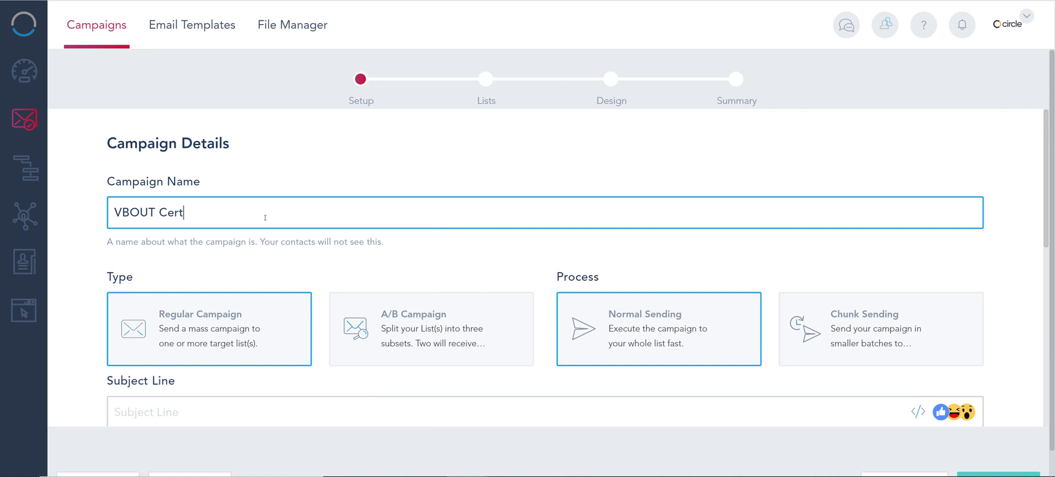
pyautogui.write(' Example')
pyautogui.scroll(-2, 267, 177)
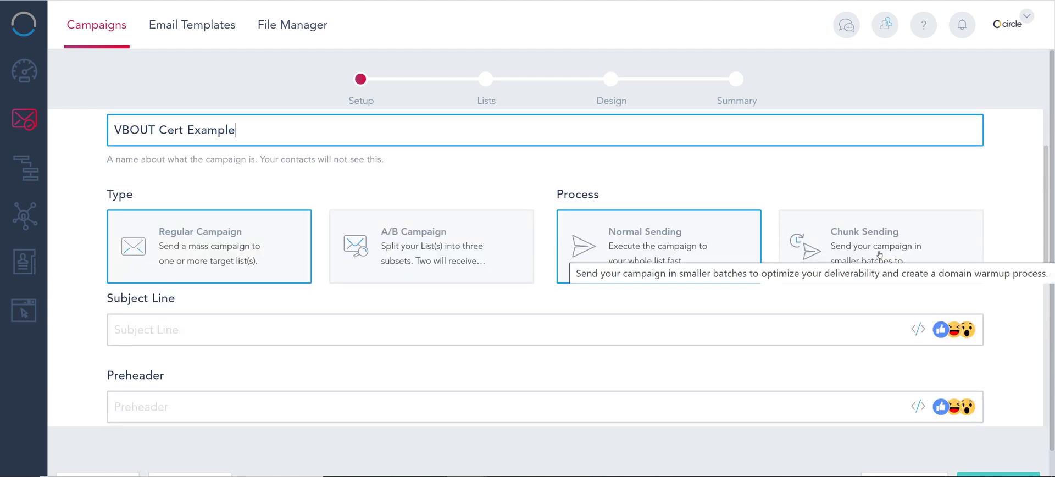
pyautogui.hotkey('ctrl', '-')
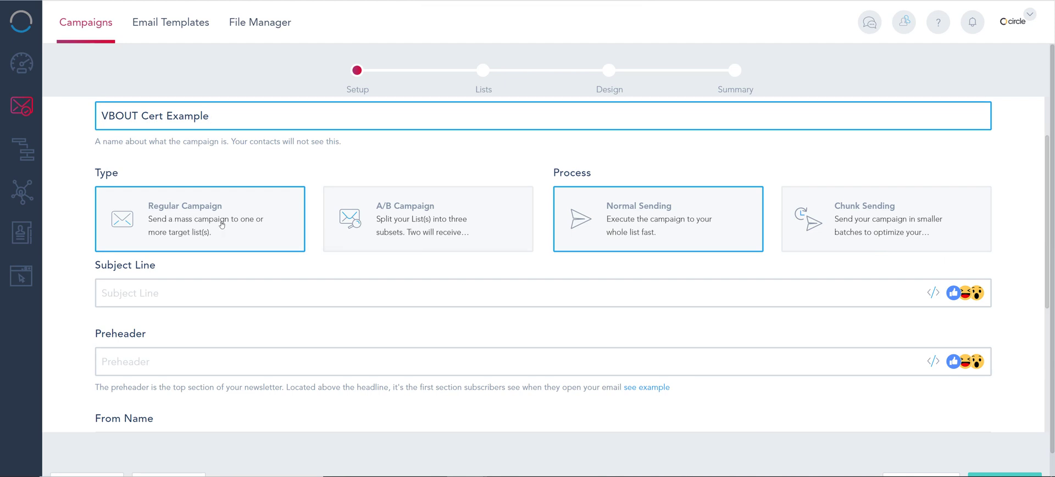
pyautogui.click(222, 224)
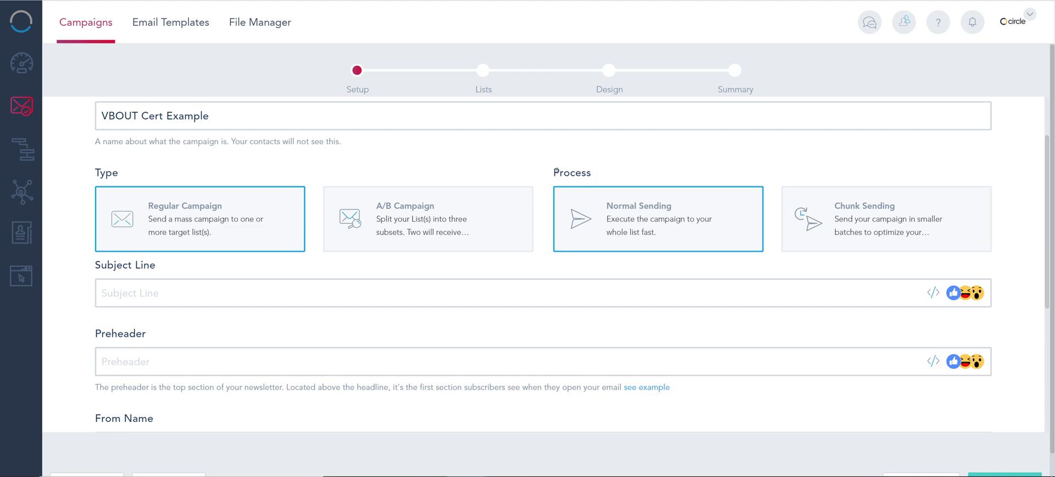
pyautogui.moveTo(597, 174); pyautogui.dragTo(549, 173)
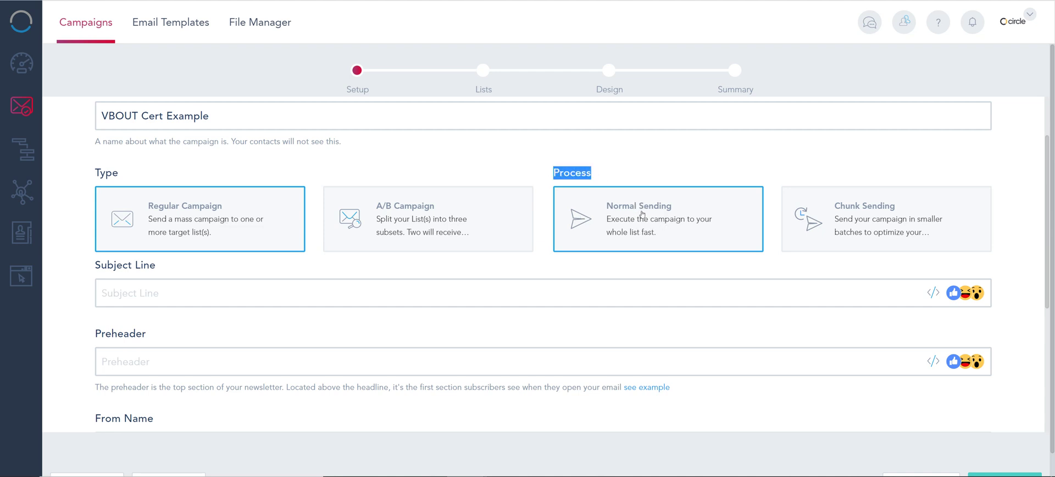
# Try the A/B Campaign type with Chunk Sending and Normal Sending, and return to Regular Campaign
pyautogui.click(386, 220)
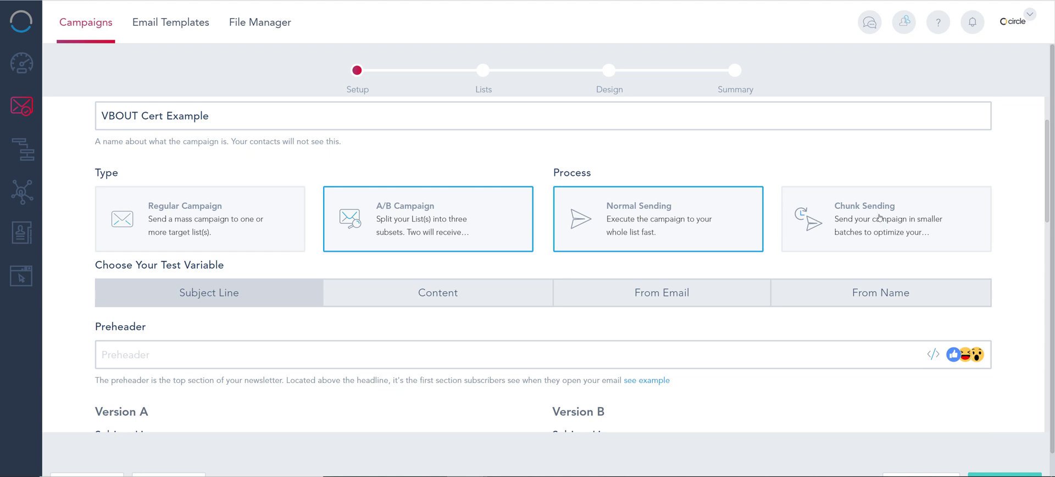
pyautogui.click(812, 209)
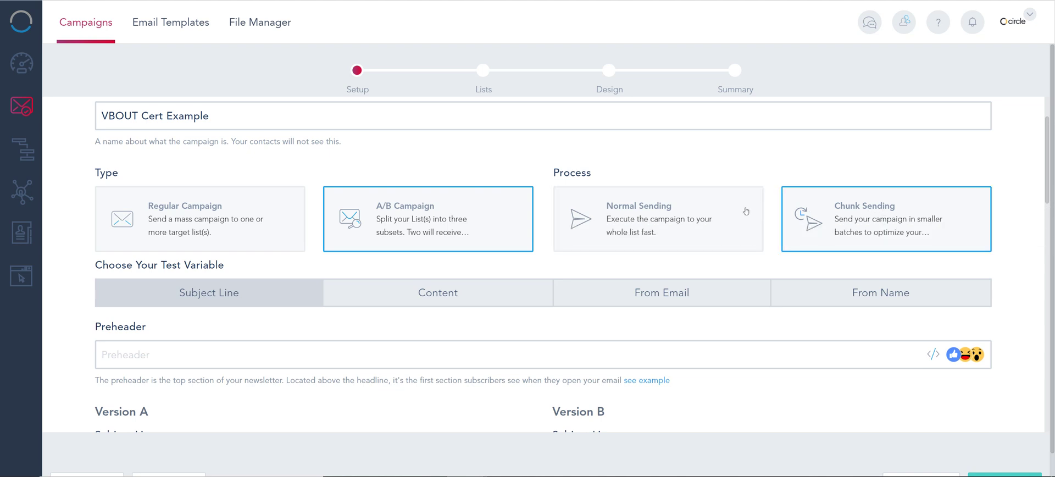
pyautogui.click(681, 211)
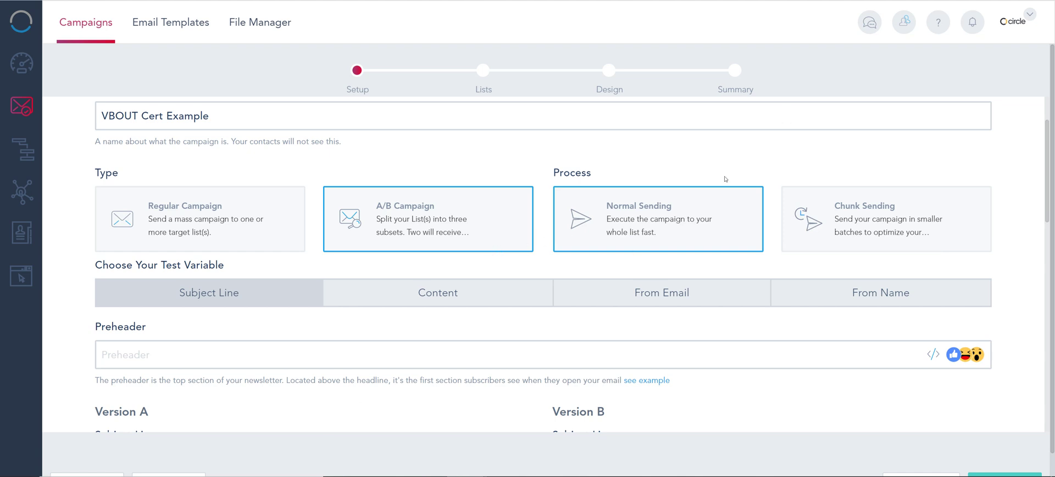
pyautogui.click(204, 242)
# Set the sending process to Chunk Sending, keeping Regular Campaign as the type after trying A/B Campaign
pyautogui.click(878, 220)
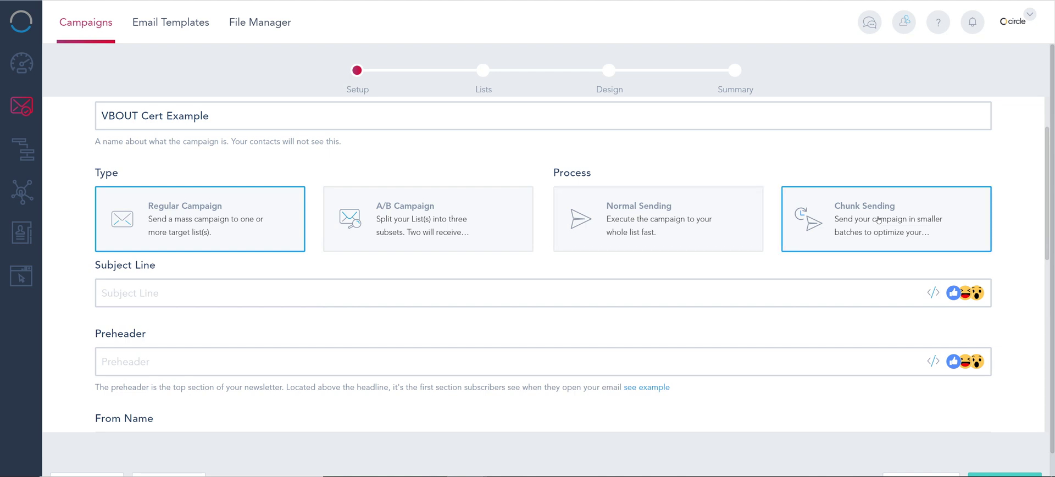
pyautogui.click(444, 220)
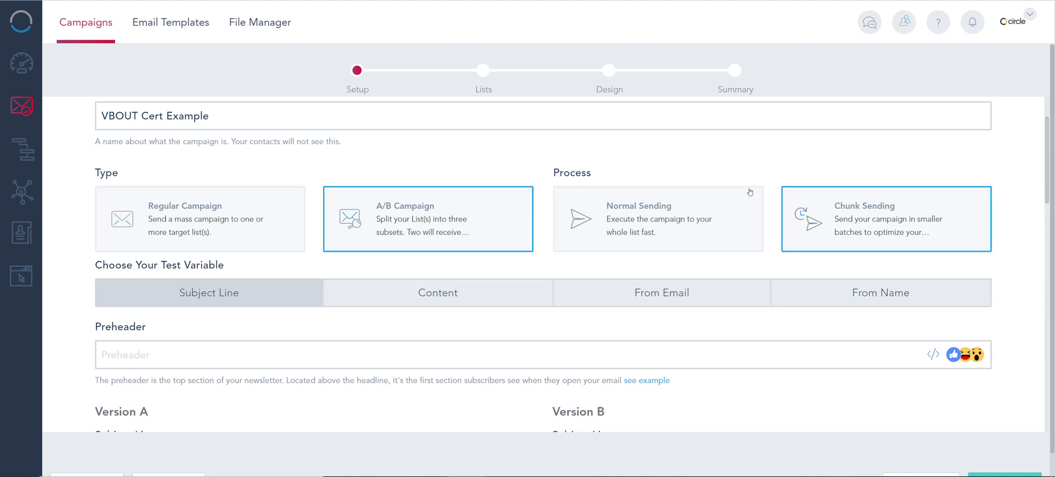
pyautogui.click(171, 218)
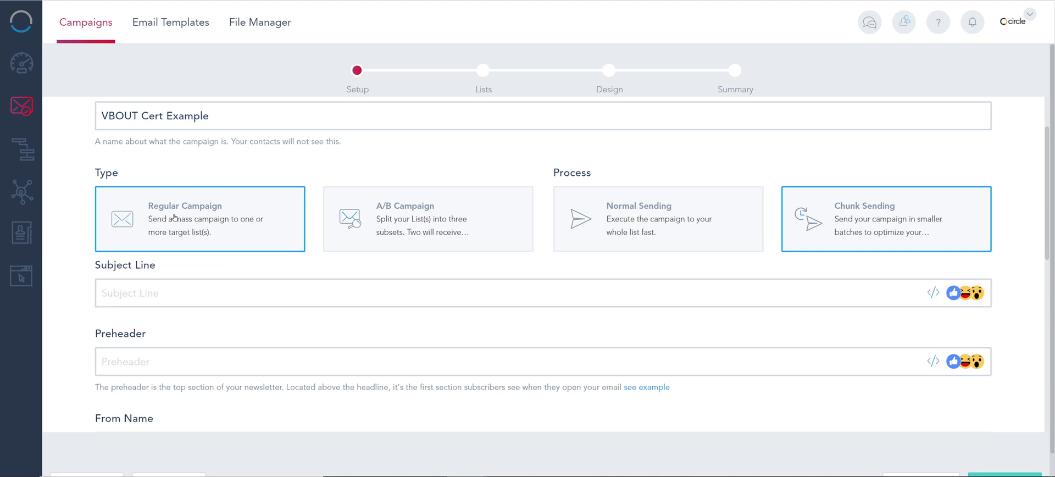
# Switch the campaign to the A/B Campaign type with Normal Sending and check the Version A and Version B subject line fields
pyautogui.click(448, 232)
pyautogui.click(578, 223)
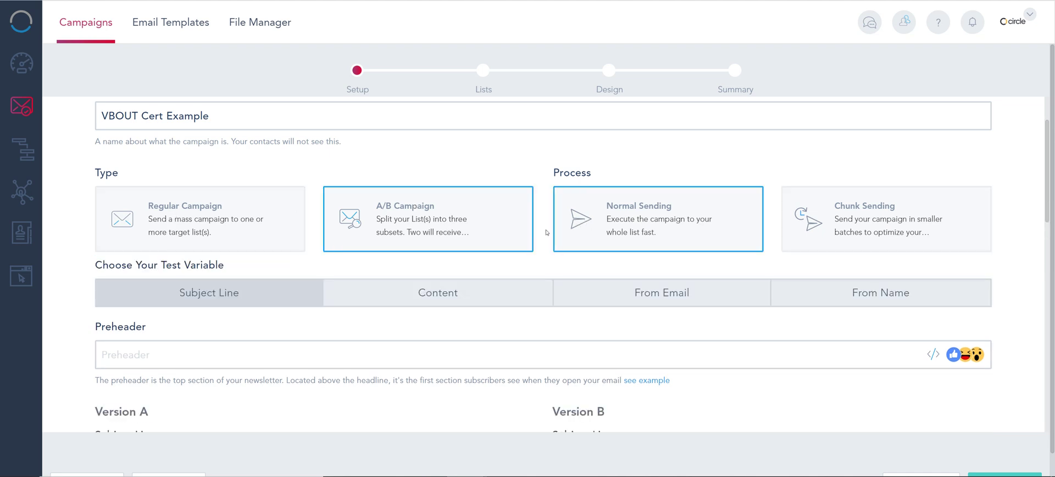
pyautogui.scroll(-2, 235, 292)
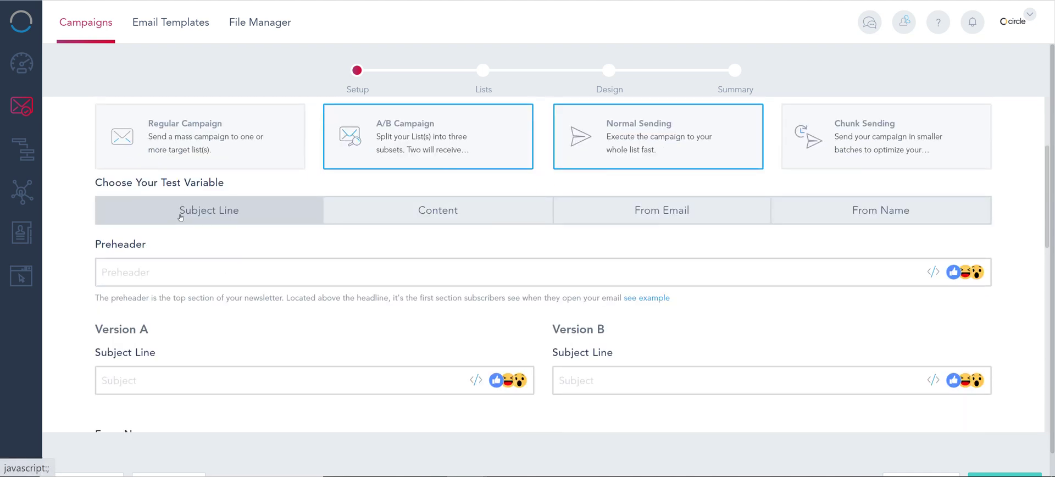
pyautogui.click(149, 379)
pyautogui.click(629, 380)
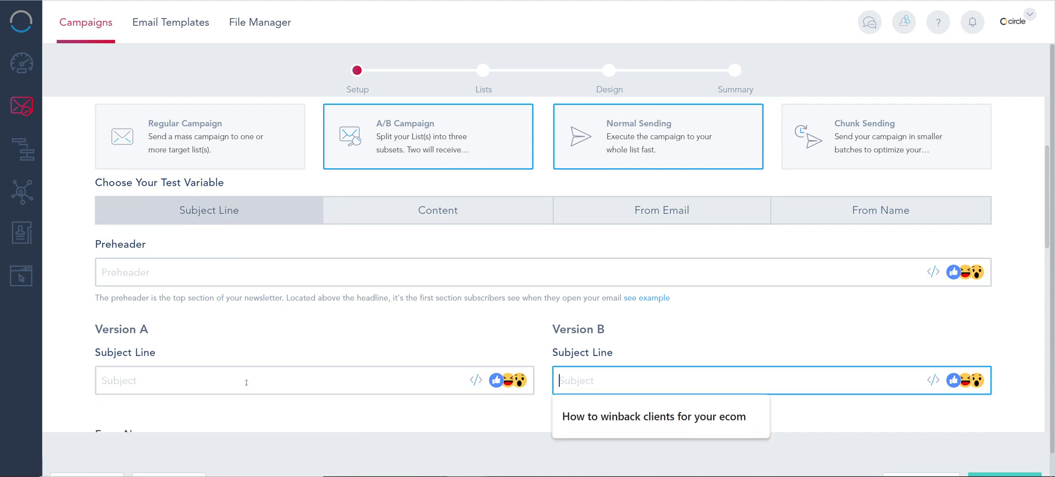
# Try Content as the A/B test variable, checking its two designs in the Design step, and return to Subject Line
pyautogui.click(404, 209)
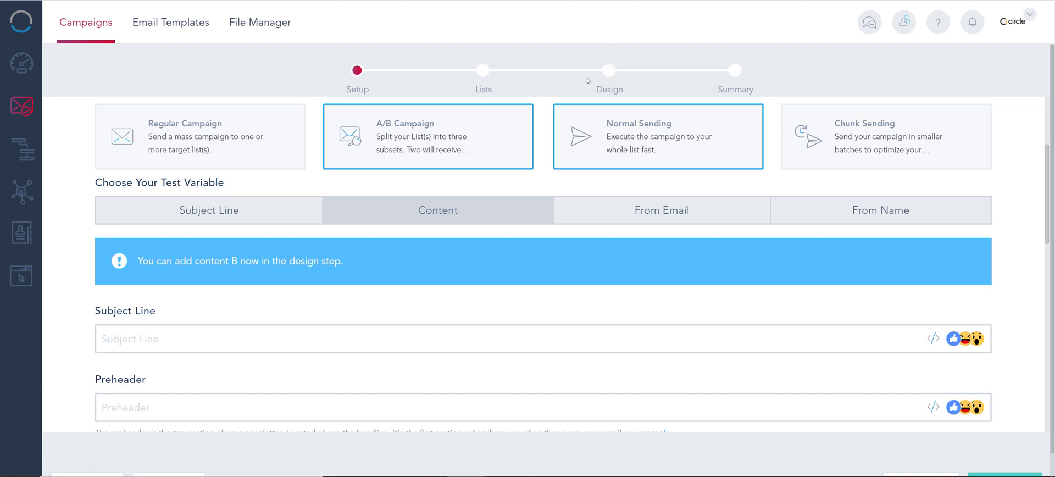
pyautogui.click(607, 70)
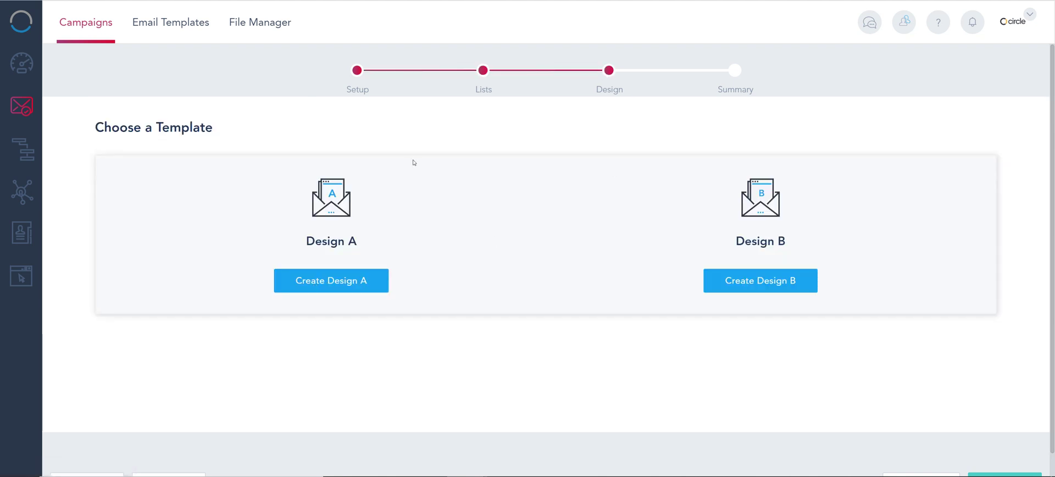
pyautogui.click(356, 72)
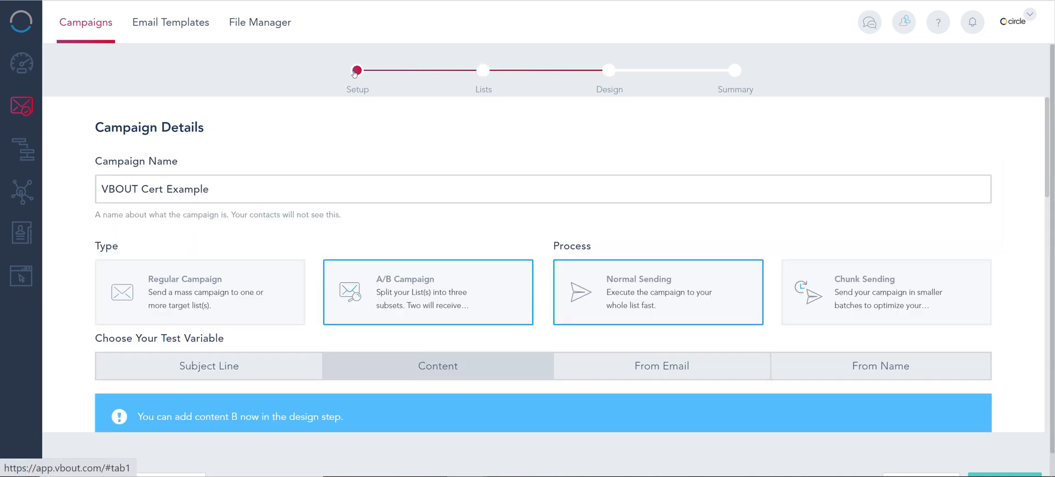
pyautogui.click(238, 360)
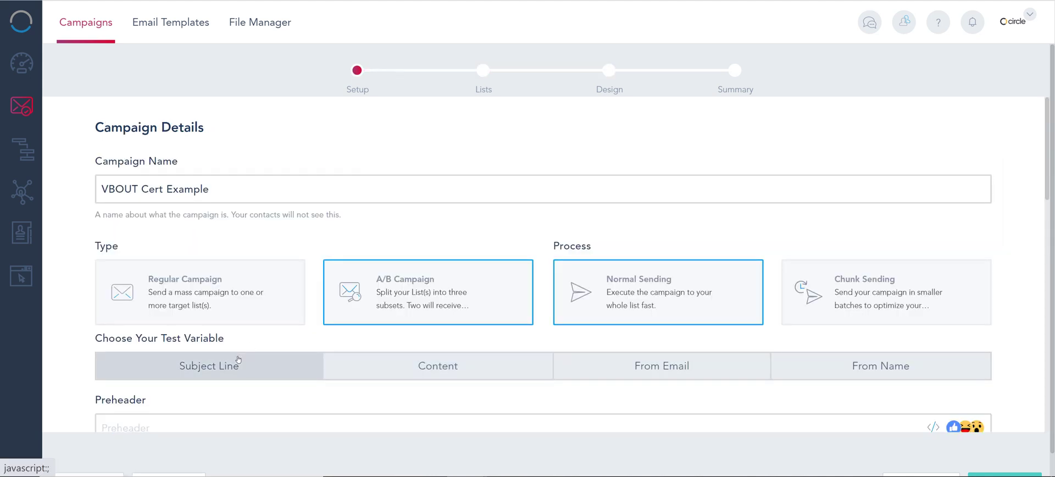
pyautogui.click(427, 370)
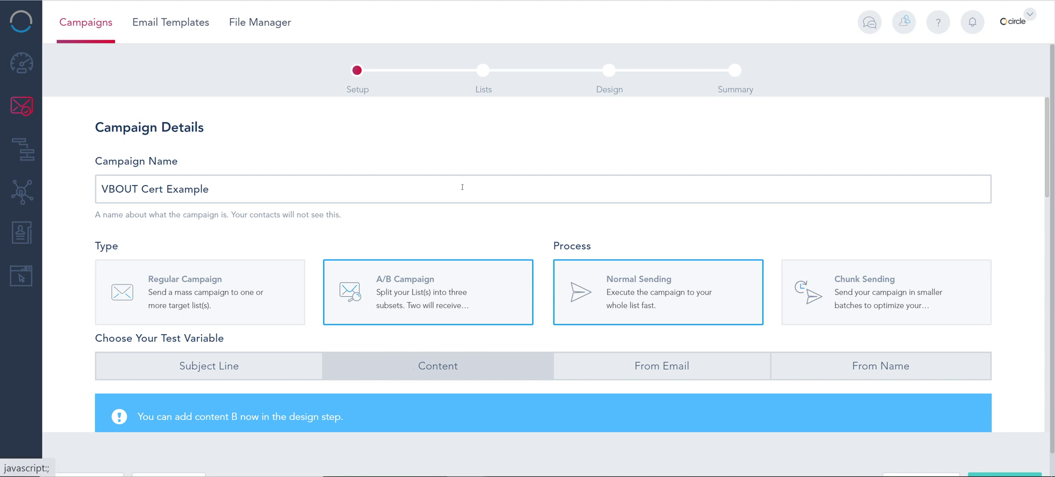
pyautogui.scroll(-5, 462, 187)
pyautogui.scroll(2, 523, 156)
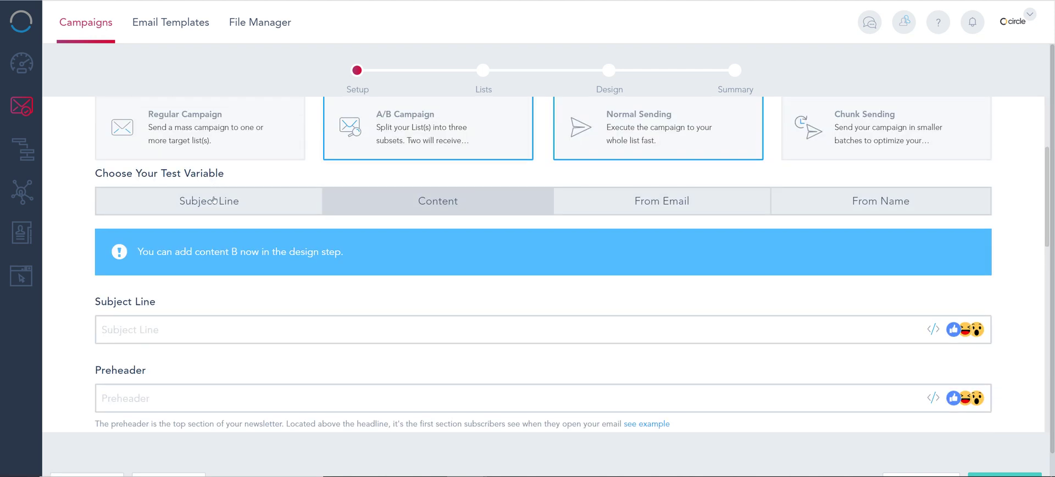
pyautogui.click(213, 200)
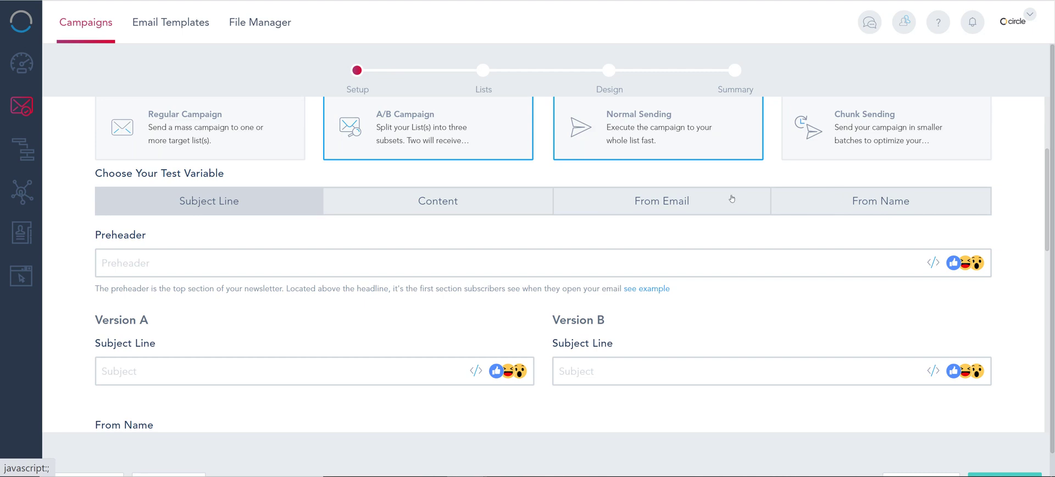
# View the example showing where the preheader appears in a subscriber's inbox
pyautogui.click(184, 267)
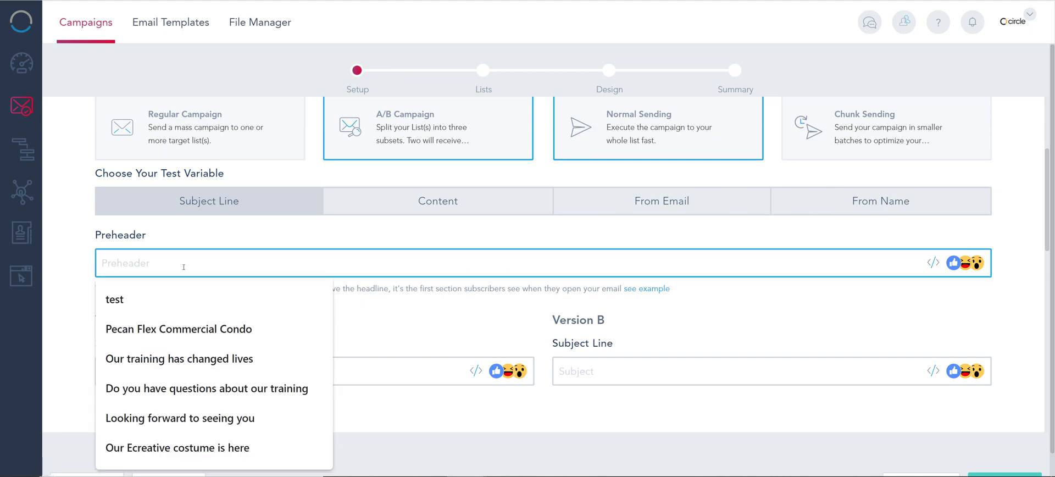
pyautogui.click(162, 244)
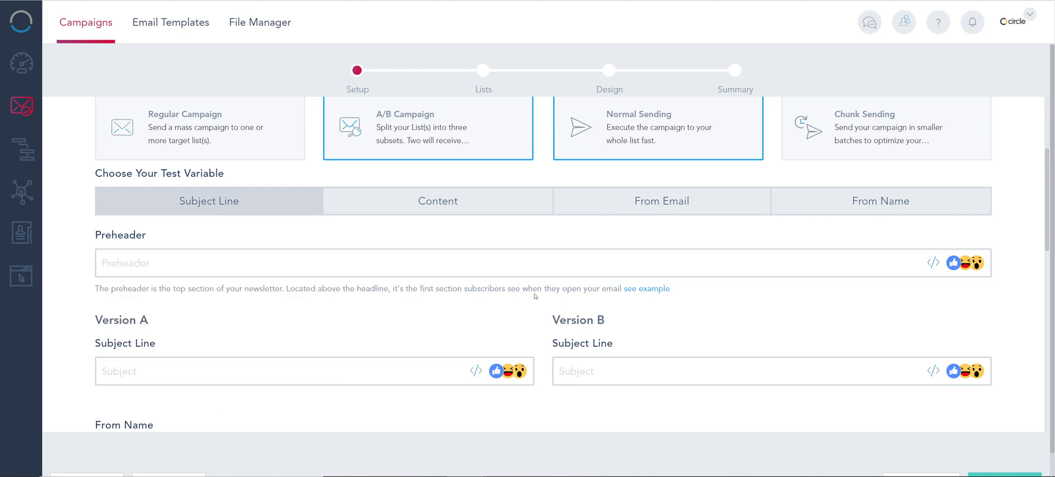
pyautogui.click(647, 289)
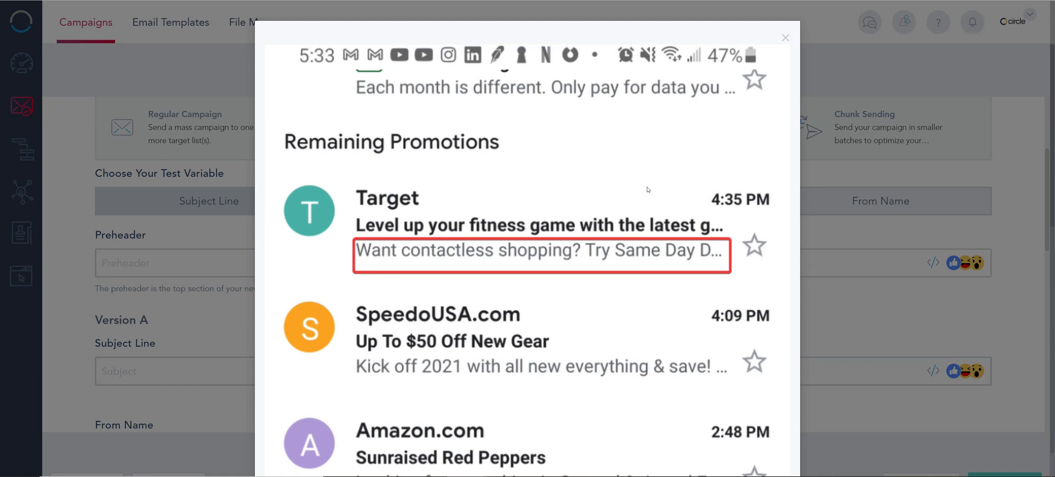
pyautogui.click(785, 37)
# Set the campaign's preheader to "Coupon inside"
pyautogui.click(168, 263)
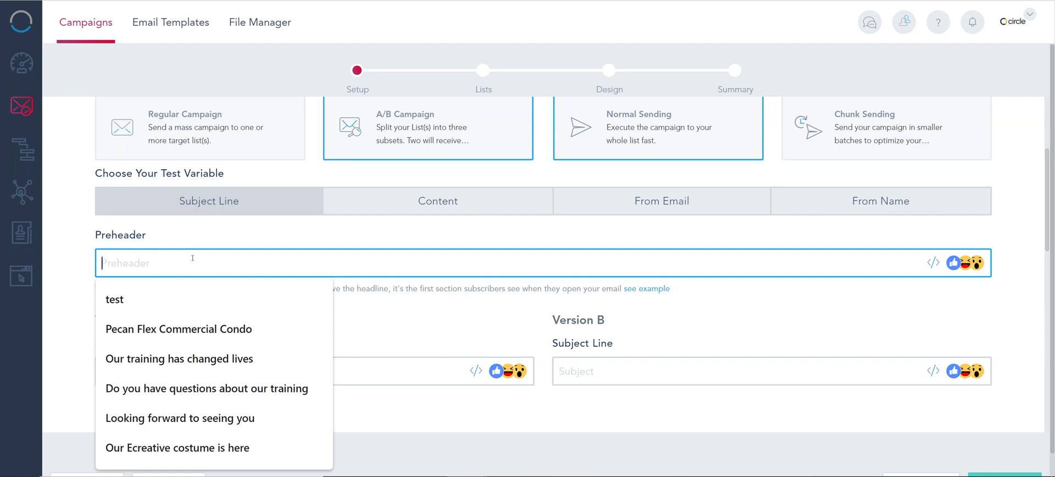
pyautogui.scroll(3, 181, 251)
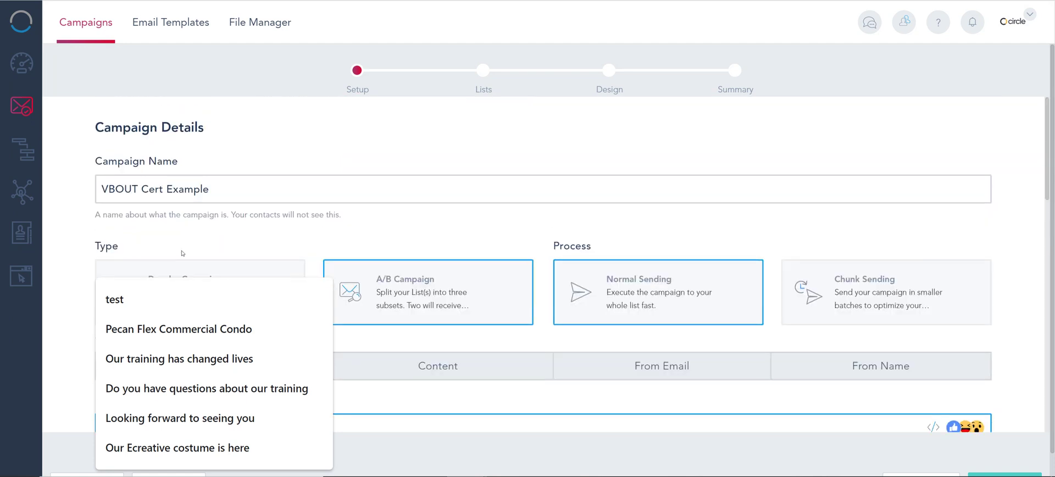
pyautogui.scroll(-3, 182, 251)
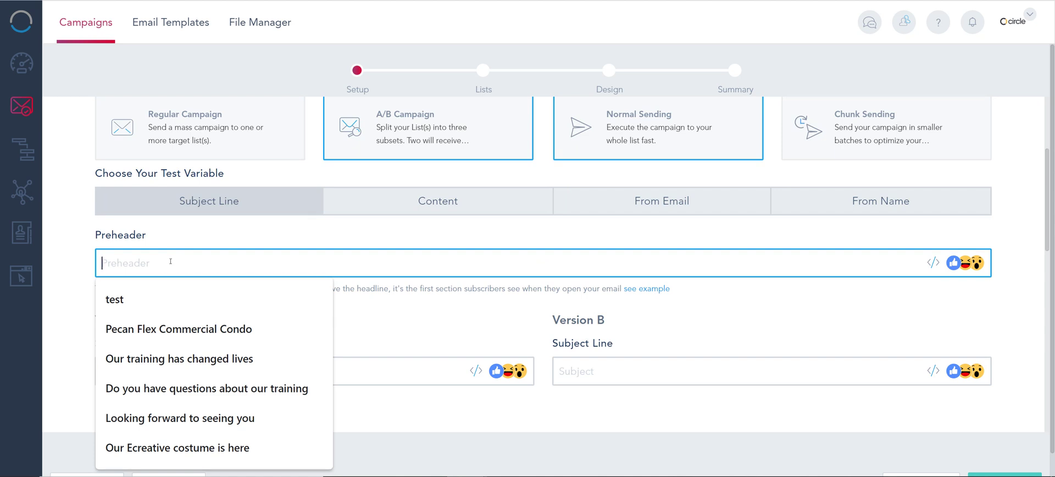
pyautogui.write('Coupon inside')
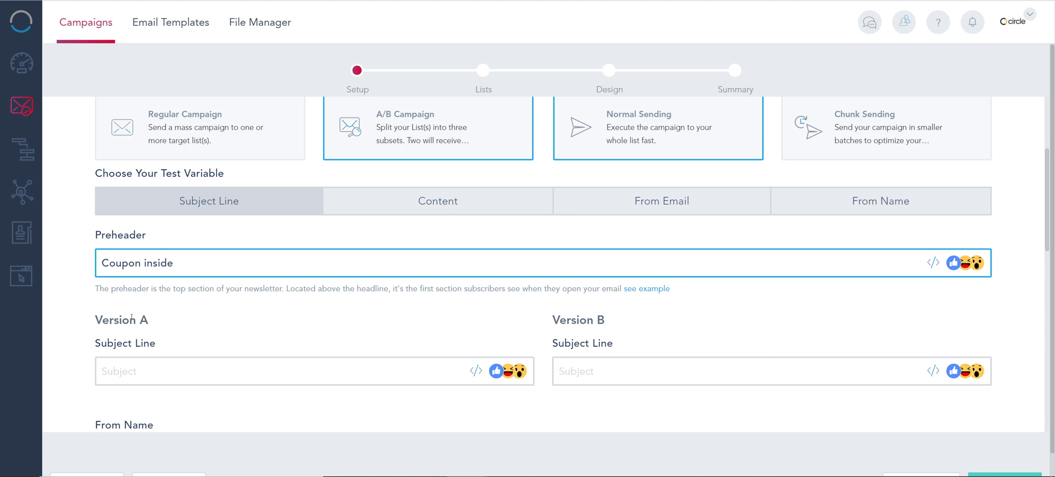
# Enter "Checkout this crazy offer" as the Version A subject line
pyautogui.moveTo(131, 317); pyautogui.dragTo(66, 336)
pyautogui.moveTo(146, 235); pyautogui.dragTo(112, 236)
pyautogui.moveTo(164, 344); pyautogui.dragTo(92, 318)
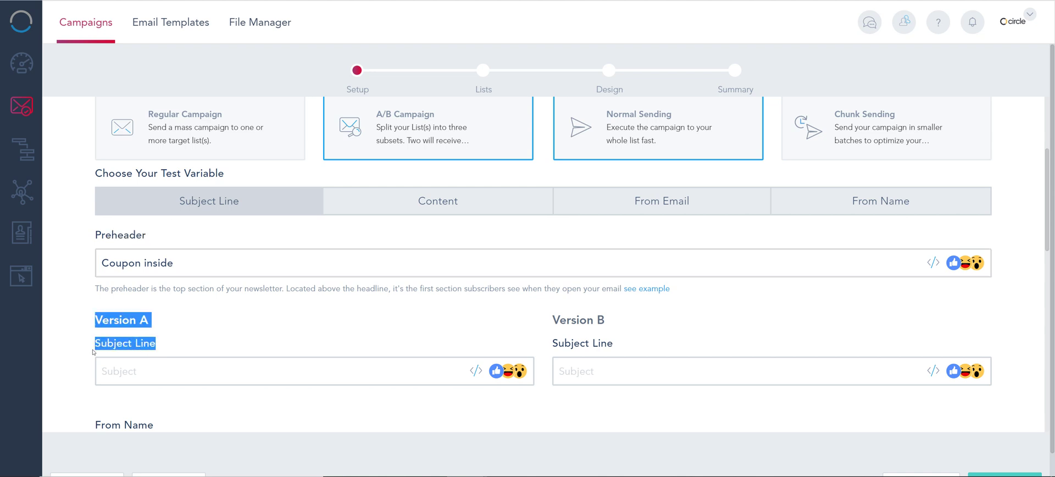
pyautogui.click(142, 374)
pyautogui.scroll(-2, 221, 332)
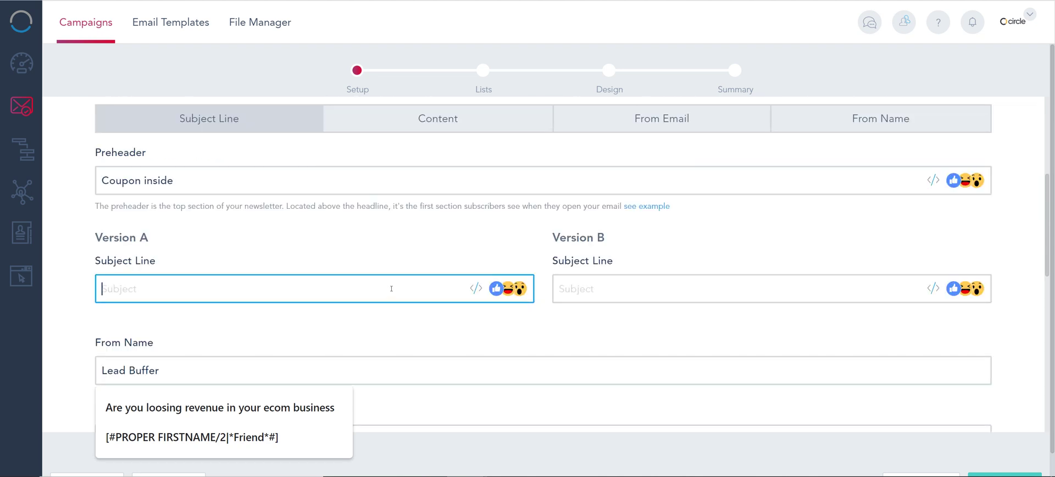
pyautogui.write('Checkout thi')
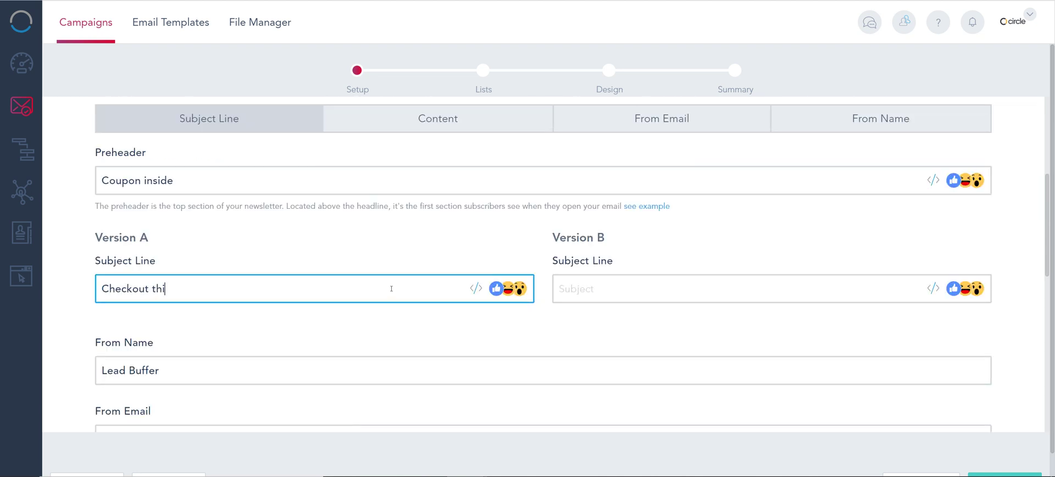
pyautogui.write('s crazxy offer')
# Write the Version B subject line "Hey [#FIRSTNAME#], this is for you" with the Master List first-name shortcode, ending with a collision emoji
pyautogui.click(615, 288)
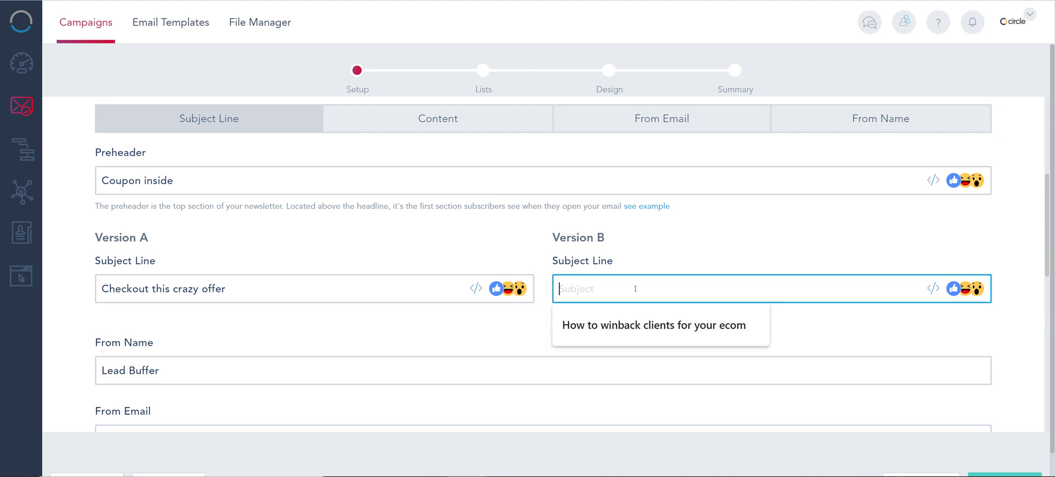
pyautogui.write('Hey')
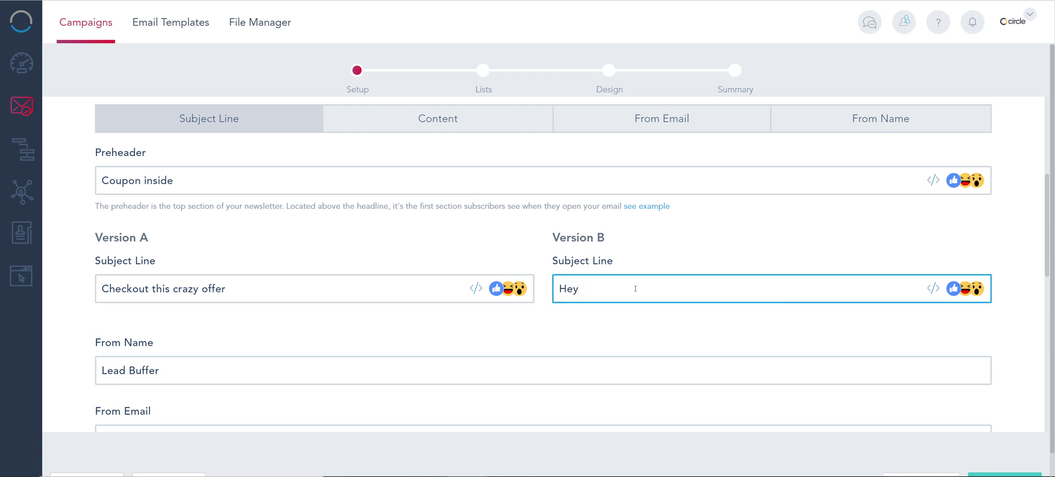
pyautogui.click(935, 285)
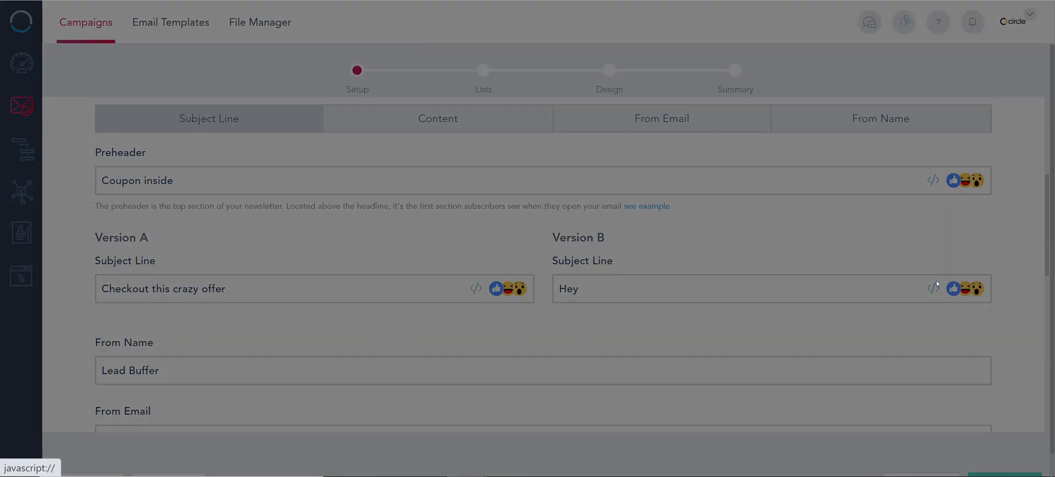
pyautogui.click(393, 168)
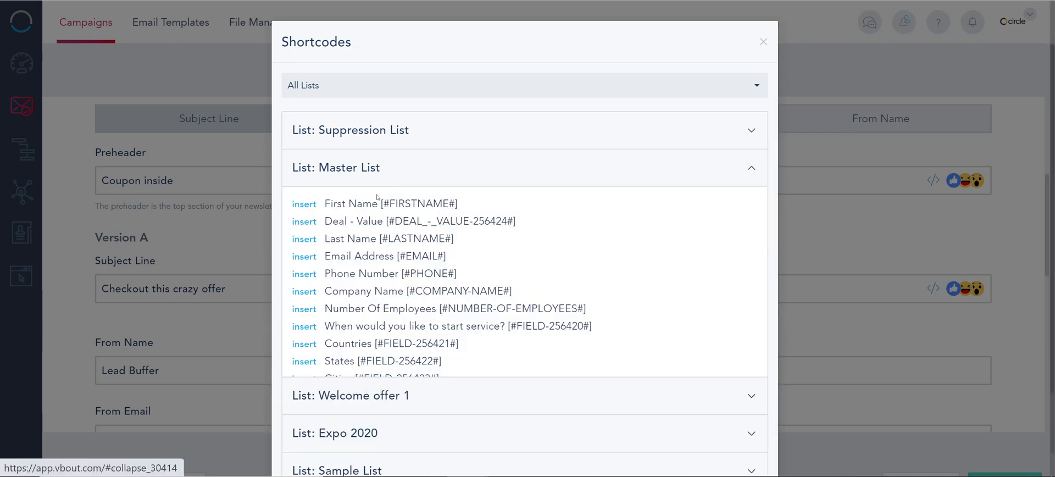
pyautogui.click(304, 205)
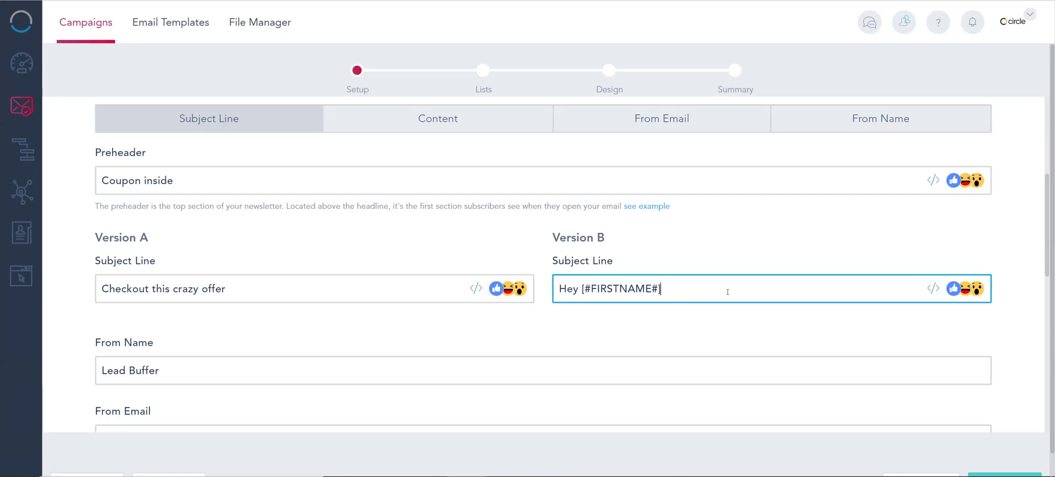
pyautogui.write(', this is for you')
pyautogui.click(965, 289)
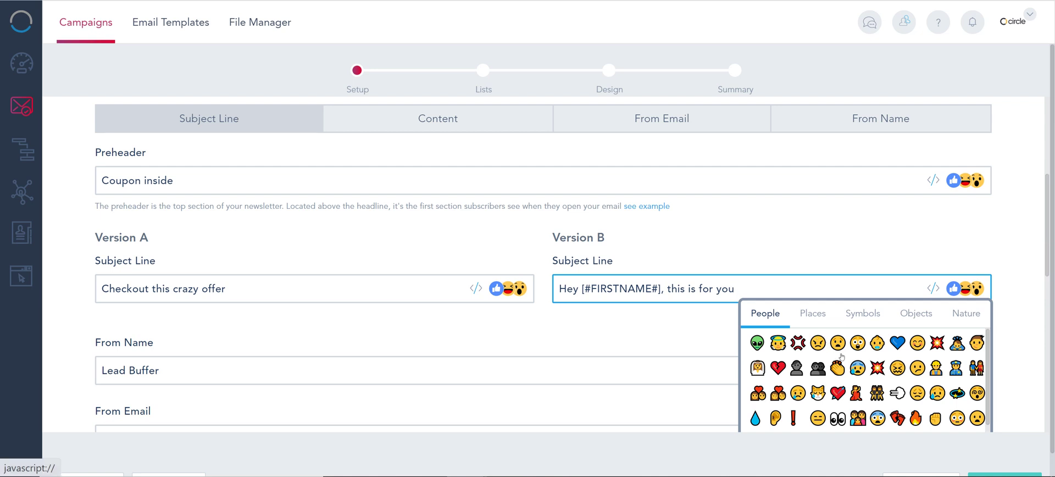
pyautogui.click(877, 367)
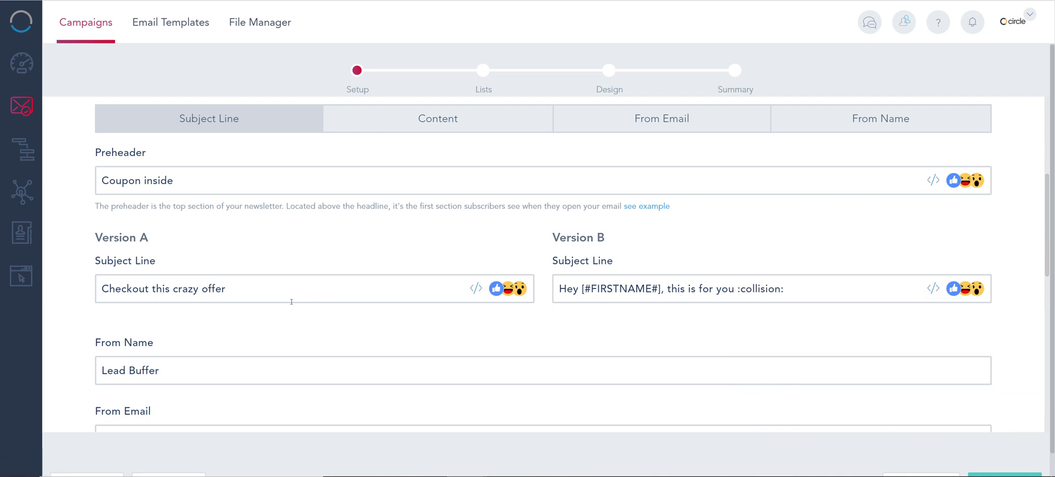
# Add the sender's first name and "from" before "Lead Buffer" in the From Name
pyautogui.scroll(-2, 291, 301)
pyautogui.scroll(-2, 287, 334)
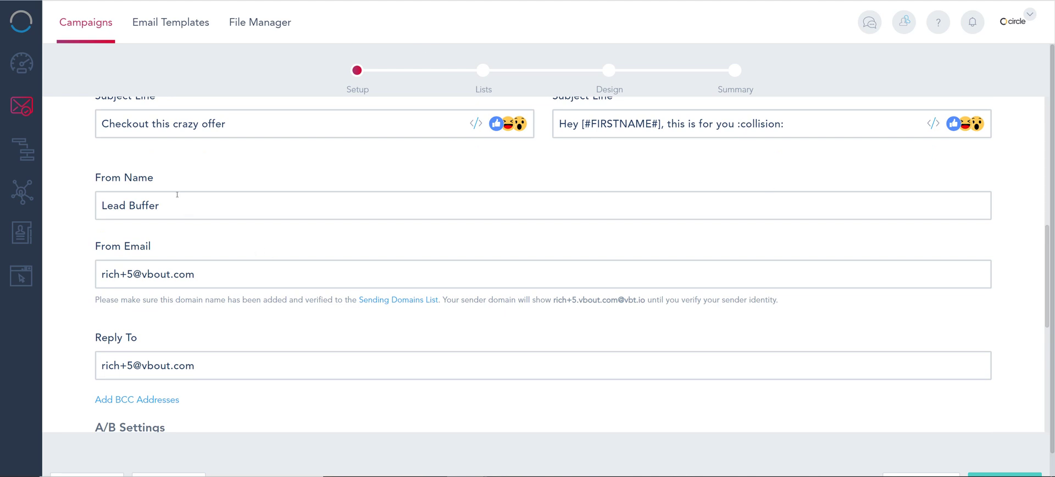
pyautogui.moveTo(177, 195); pyautogui.dragTo(61, 195)
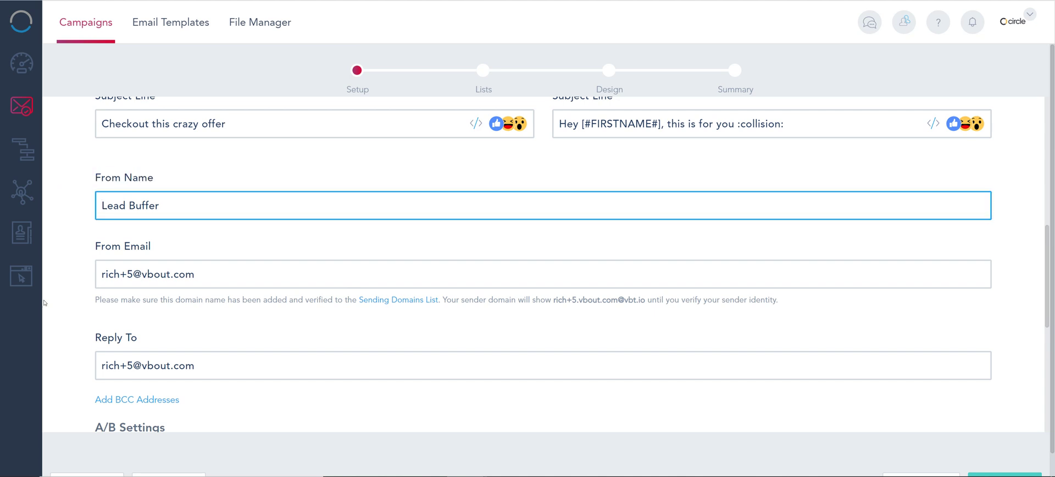
pyautogui.write('Rich fr')
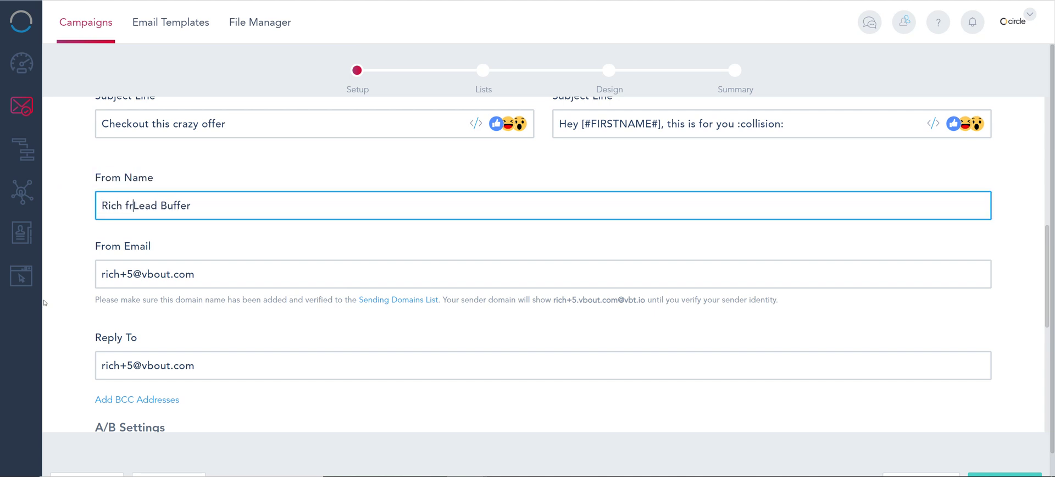
pyautogui.write('om')
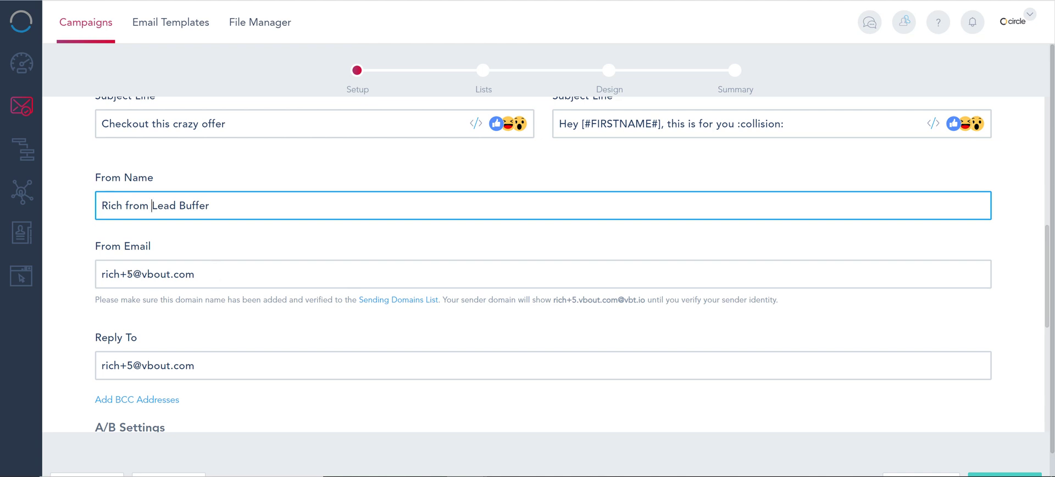
# Change the domain of the From Email address to leadbuffer.com
pyautogui.scroll(-3, 177, 308)
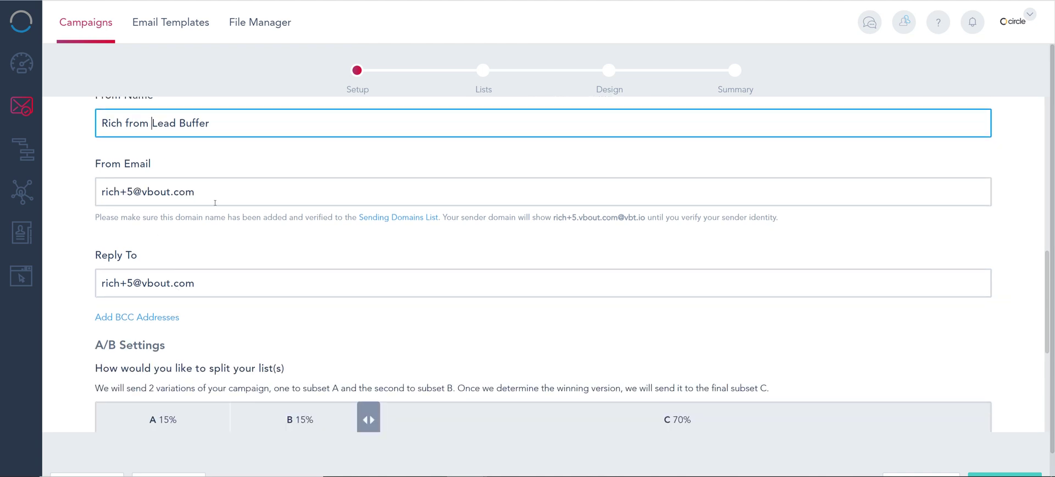
pyautogui.moveTo(215, 203); pyautogui.dragTo(143, 197)
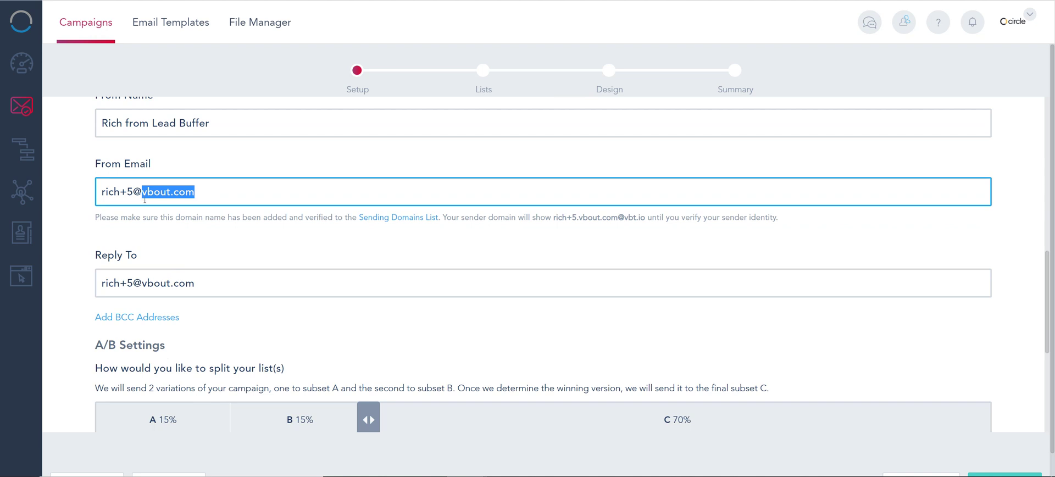
pyautogui.write('leadbuff')
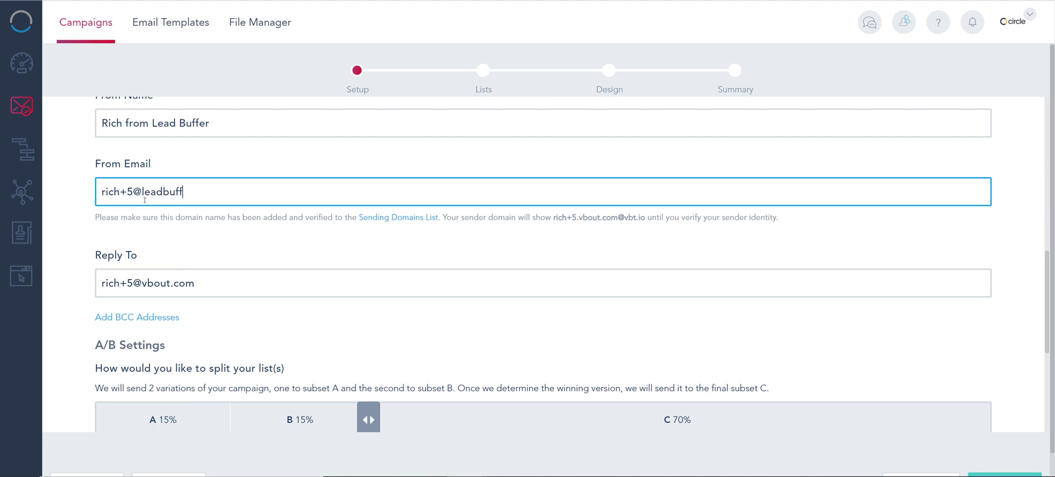
pyautogui.write('er.com')
pyautogui.click(216, 237)
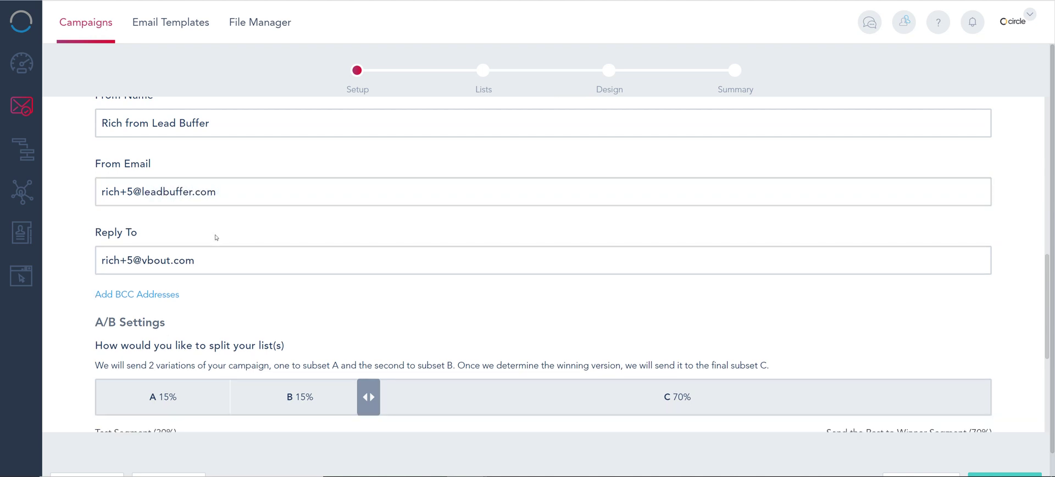
# Examine the From Email and Reply To addresses in the sender details
pyautogui.moveTo(234, 193); pyautogui.dragTo(143, 187)
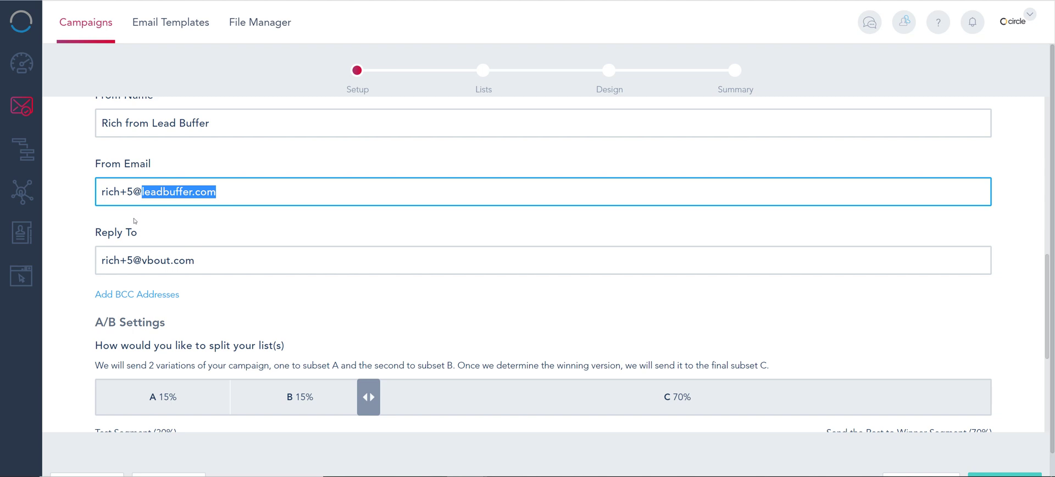
pyautogui.click(230, 191)
pyautogui.scroll(-2, 182, 274)
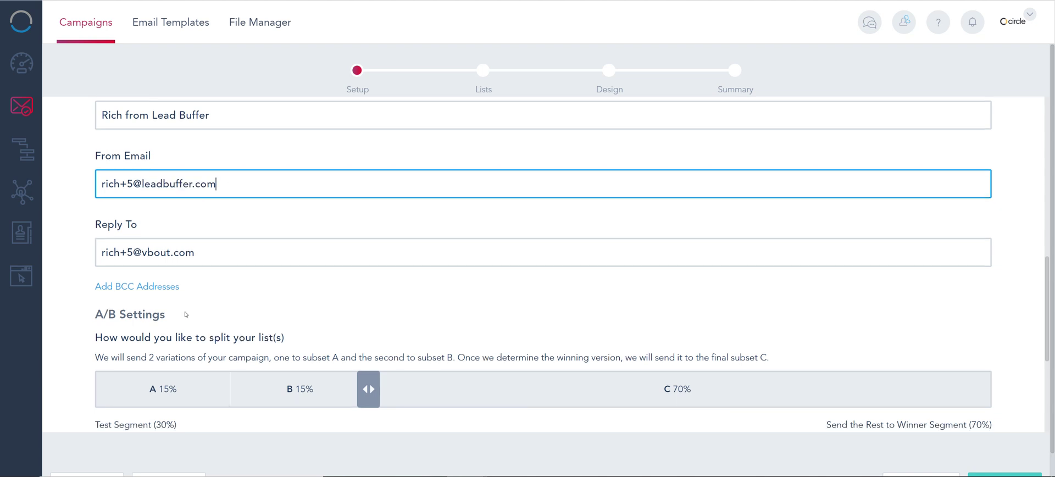
pyautogui.scroll(2, 186, 315)
pyautogui.moveTo(219, 192); pyautogui.dragTo(22, 193)
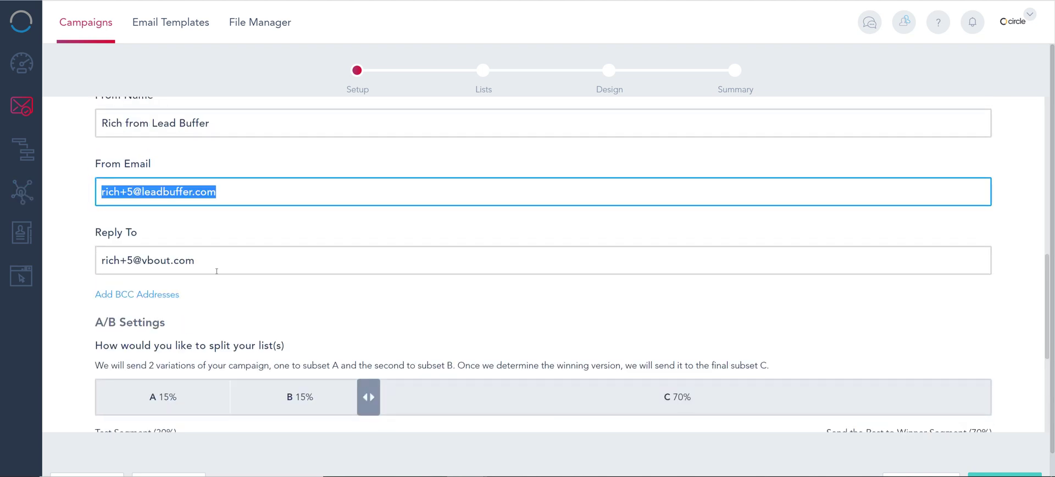
pyautogui.click(200, 262)
pyautogui.moveTo(200, 262); pyautogui.dragTo(133, 262)
pyautogui.click(386, 195)
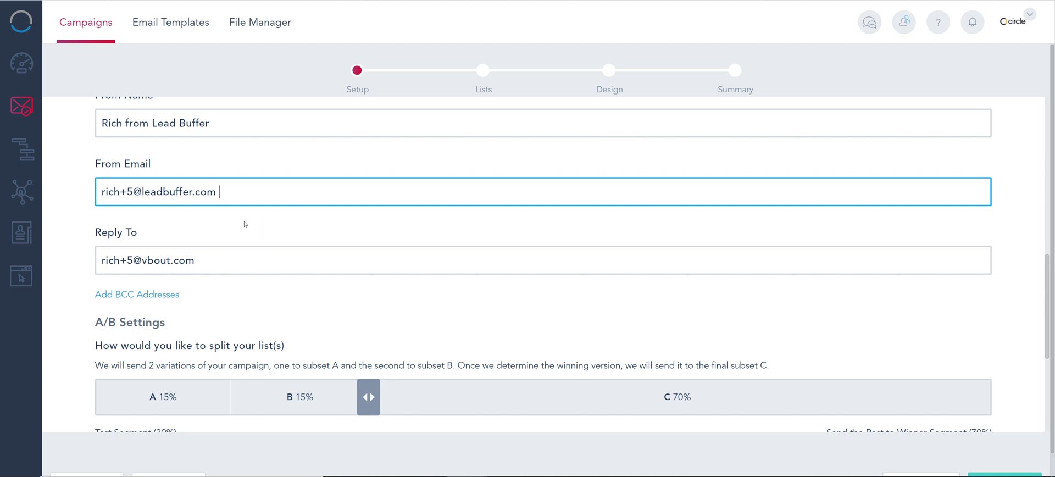
# Add the BCC Addresses field below Reply To and remove the trailing space from the From Email address
pyautogui.click(168, 302)
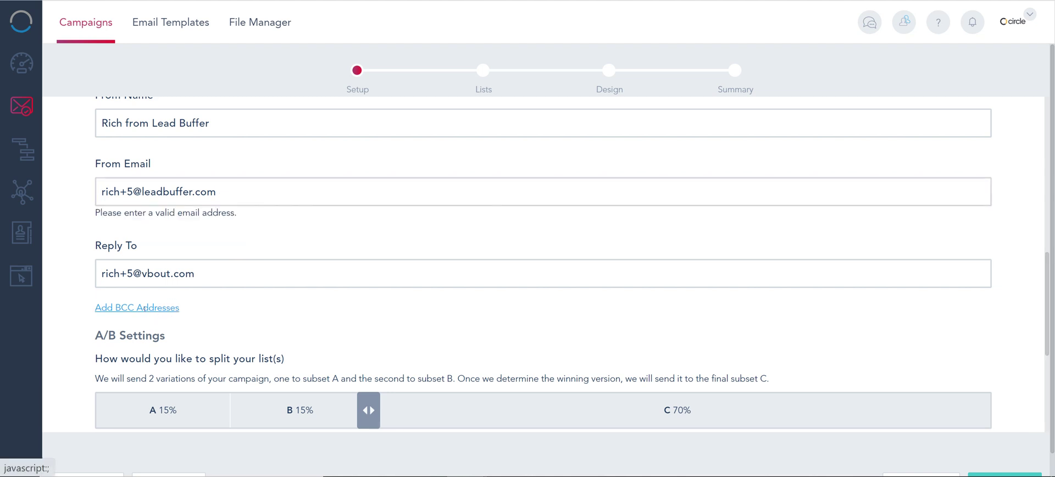
pyautogui.click(144, 308)
pyautogui.click(237, 192)
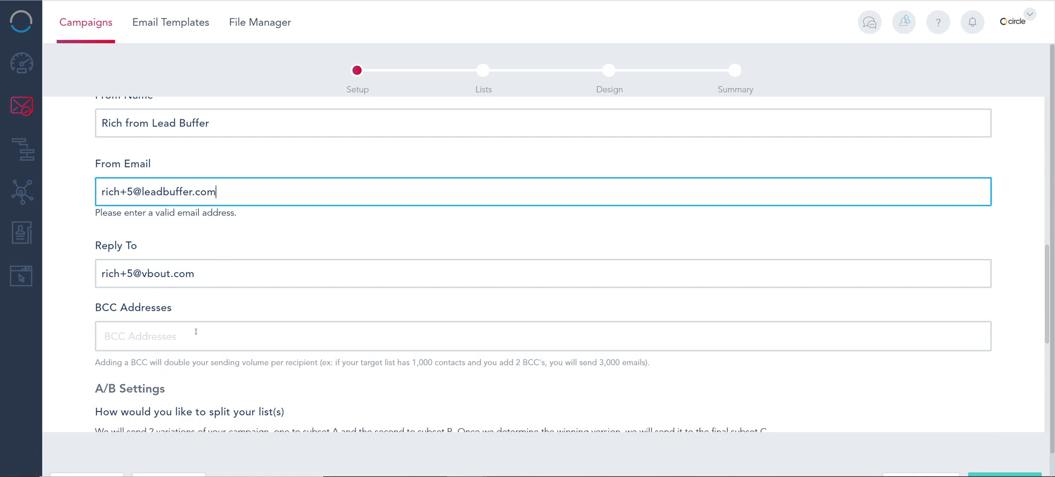
pyautogui.scroll(-2, 195, 332)
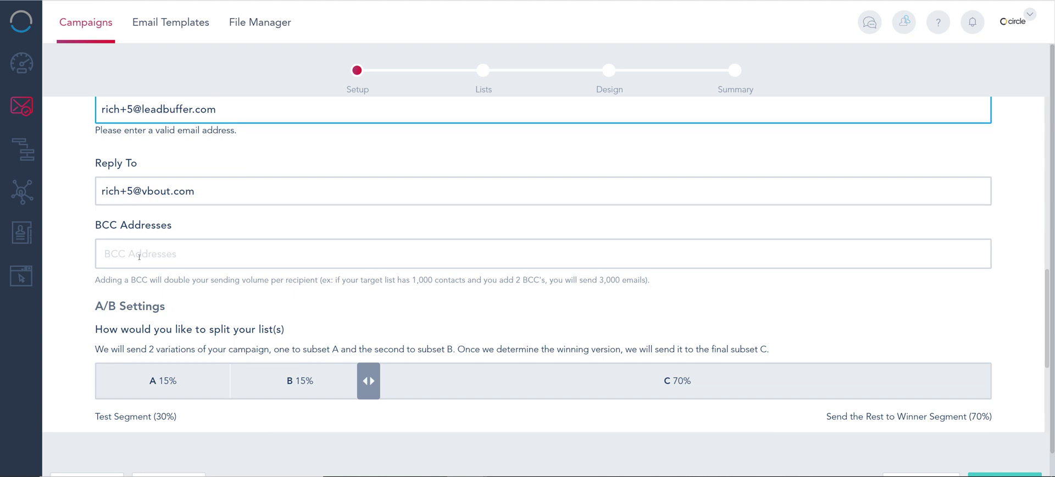
pyautogui.click(140, 254)
pyautogui.click(430, 260)
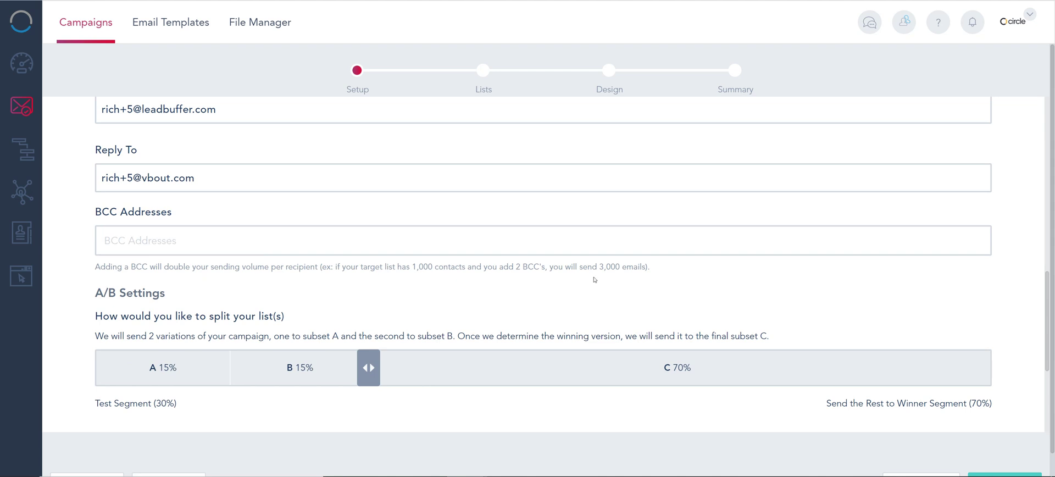
pyautogui.moveTo(657, 270); pyautogui.dragTo(207, 283)
pyautogui.click(207, 283)
pyautogui.scroll(-2, 237, 252)
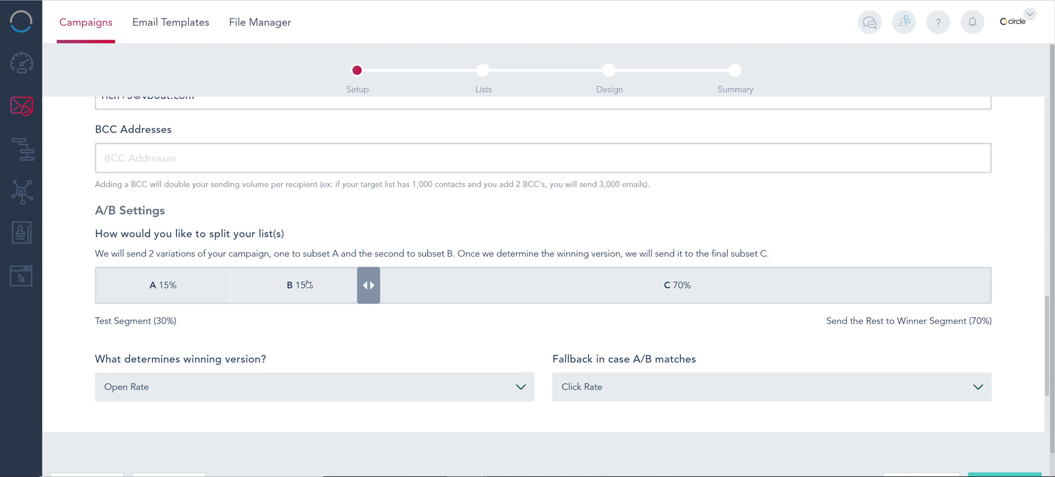
# Examine the A/B list split and the winning-version criterion in relation to the Version A and Version B subject lines
pyautogui.moveTo(371, 285); pyautogui.dragTo(370, 312)
pyautogui.scroll(3, 138, 281)
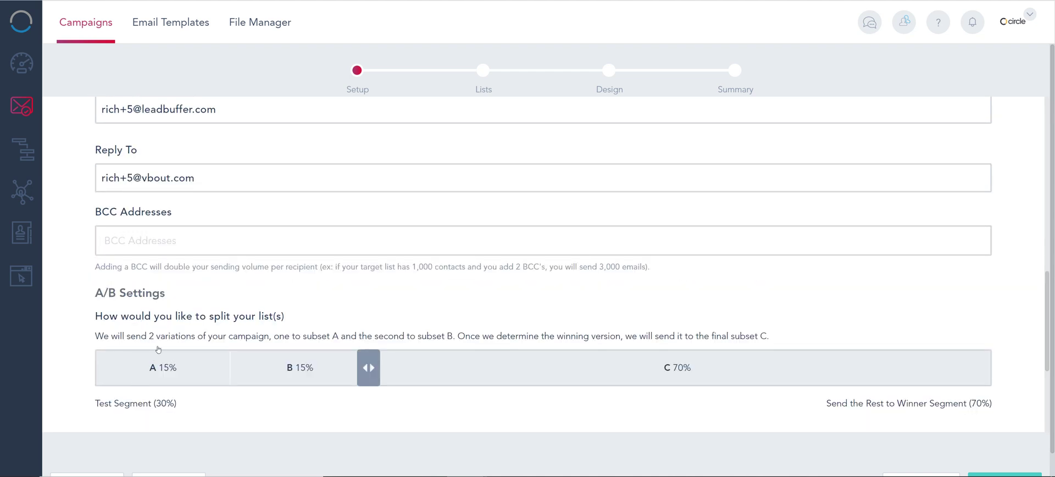
pyautogui.scroll(9, 220, 305)
pyautogui.moveTo(238, 213); pyautogui.dragTo(112, 207)
pyautogui.scroll(-12, 263, 308)
pyautogui.scroll(15, 701, 228)
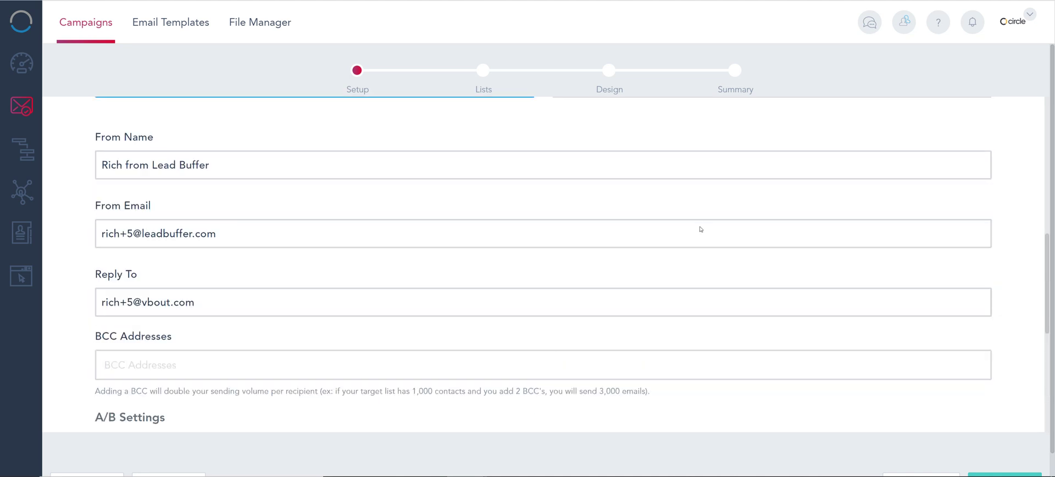
pyautogui.moveTo(785, 288); pyautogui.dragTo(504, 303)
pyautogui.scroll(-8, 504, 303)
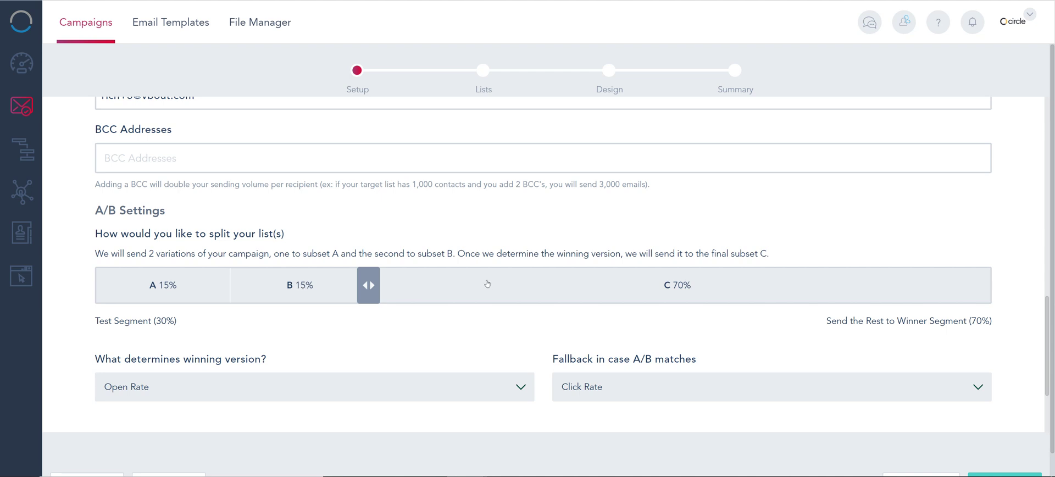
pyautogui.scroll(6, 417, 229)
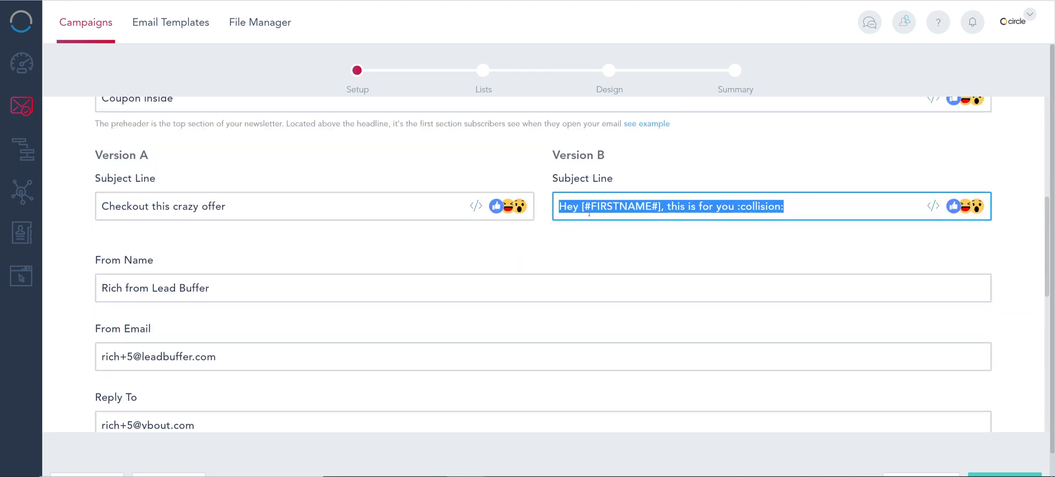
pyautogui.scroll(-7, 592, 220)
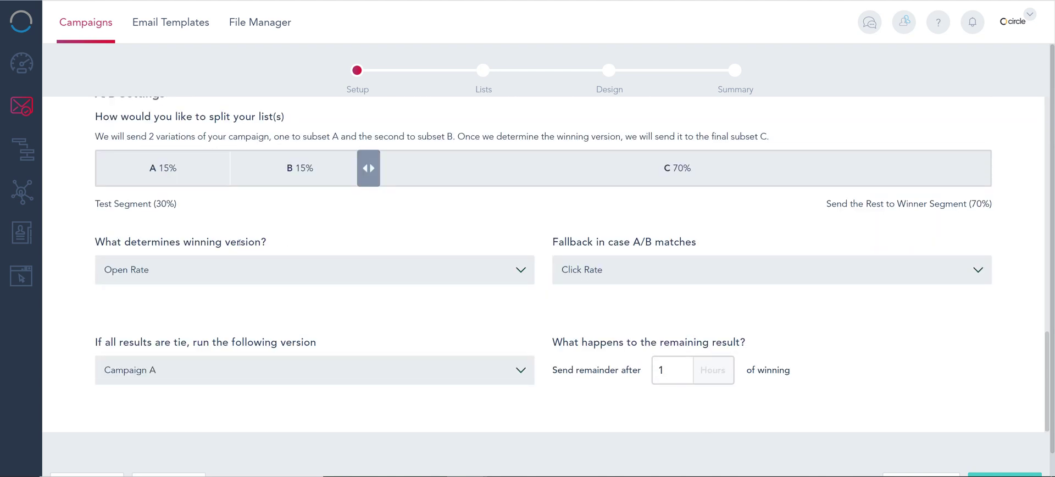
pyautogui.moveTo(267, 243); pyautogui.dragTo(91, 248)
pyautogui.click(132, 275)
pyautogui.click(132, 275)
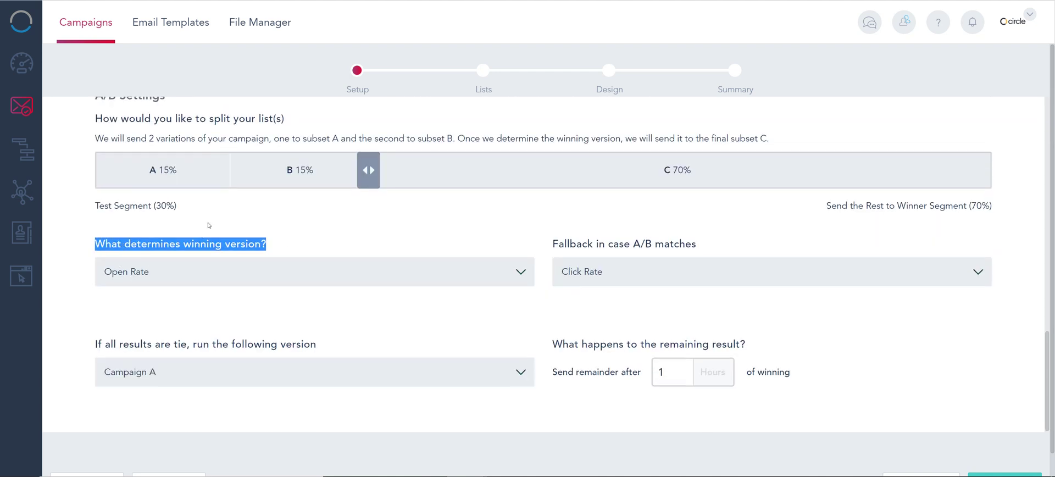
pyautogui.scroll(6, 209, 225)
pyautogui.scroll(-6, 208, 225)
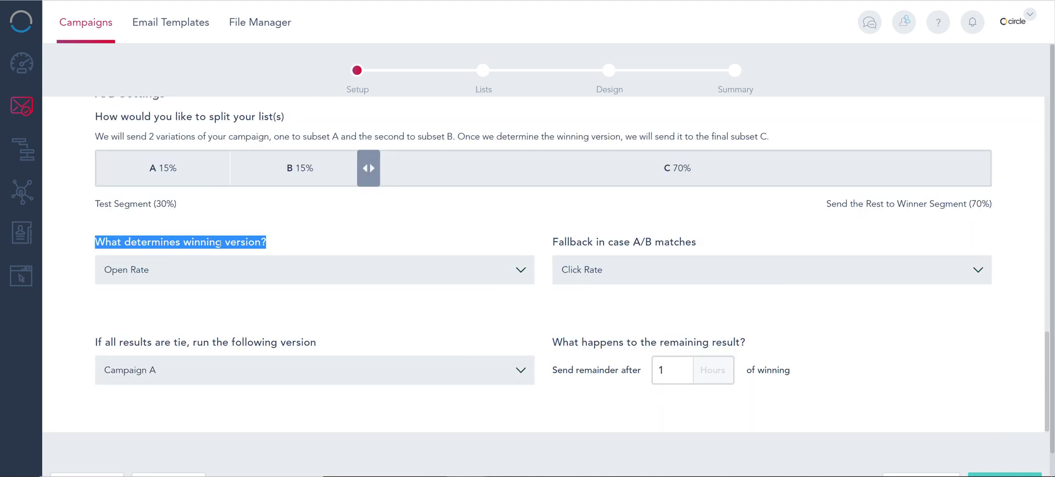
# Set the remainder to send 4 hours after winning and resize the A/B list split to 11% for A, 11% for B and 78% for C
pyautogui.click(654, 371)
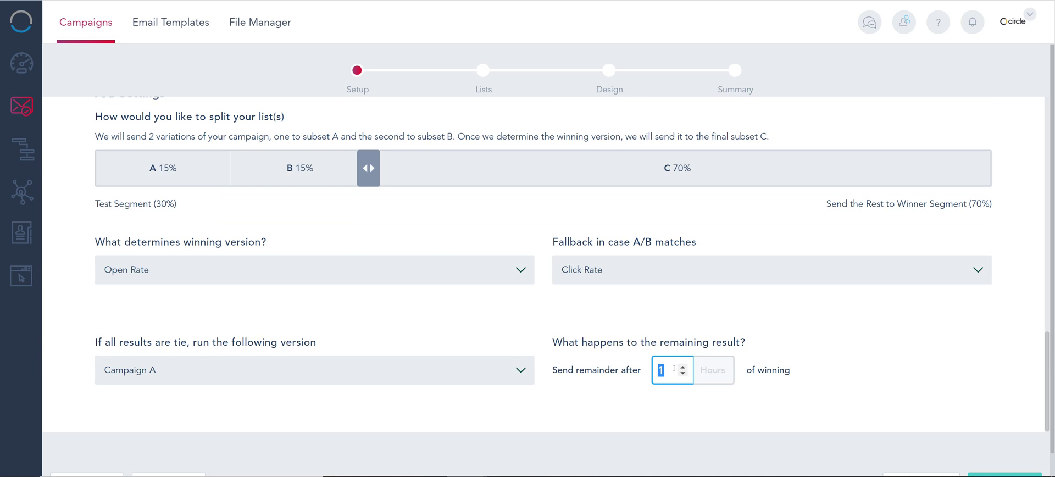
pyautogui.write('4')
pyautogui.scroll(5, 675, 206)
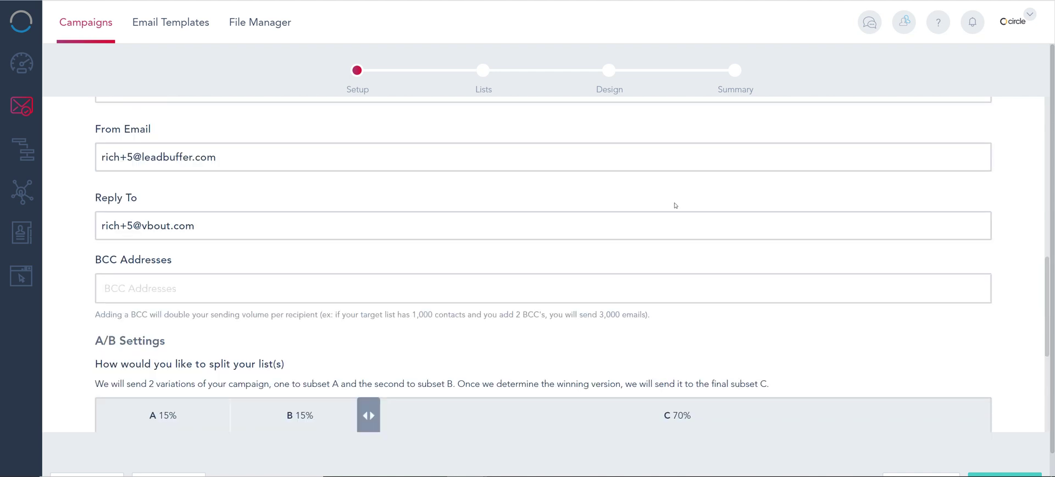
pyautogui.scroll(-3, 675, 206)
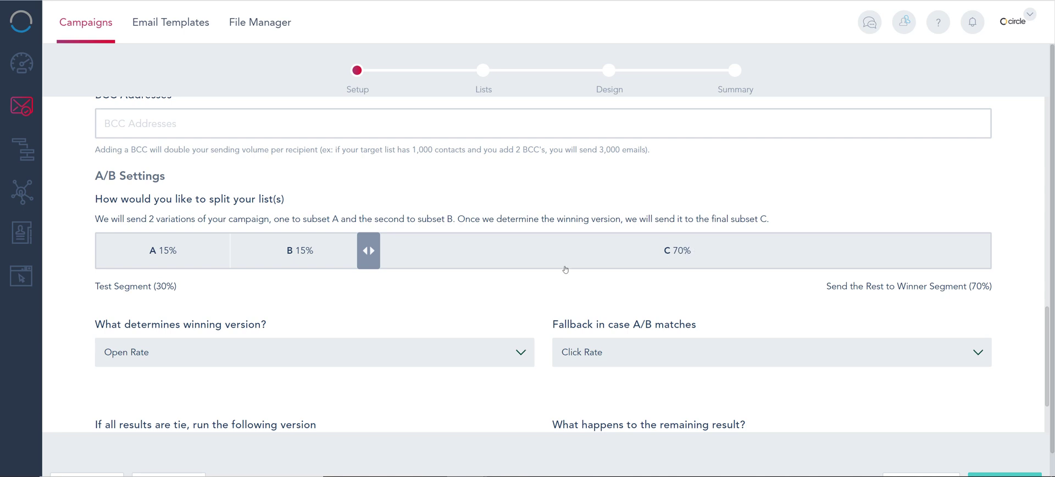
pyautogui.moveTo(368, 250); pyautogui.dragTo(300, 257)
pyautogui.scroll(-2, 357, 267)
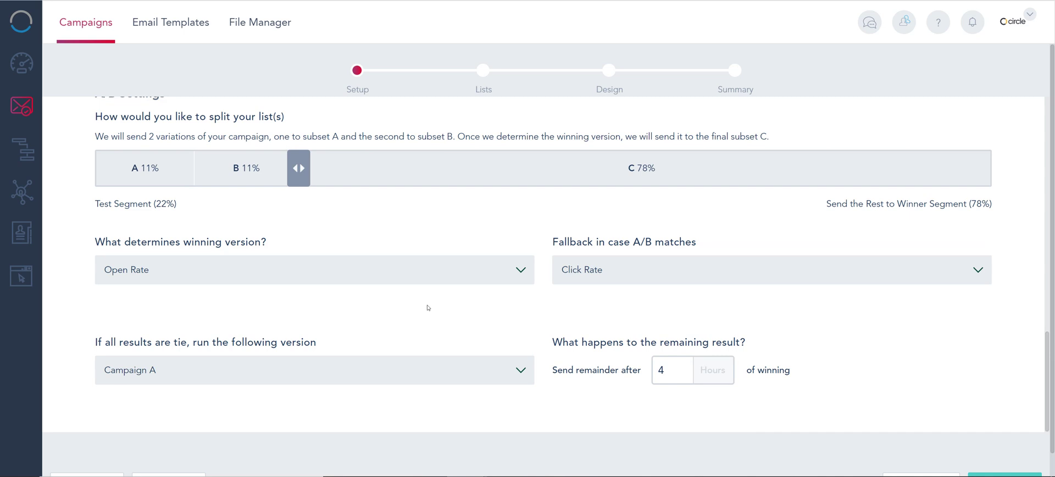
# Switch the campaign type to Regular Campaign and its process to Chunk Sending
pyautogui.scroll(5, 436, 335)
pyautogui.scroll(10, 456, 356)
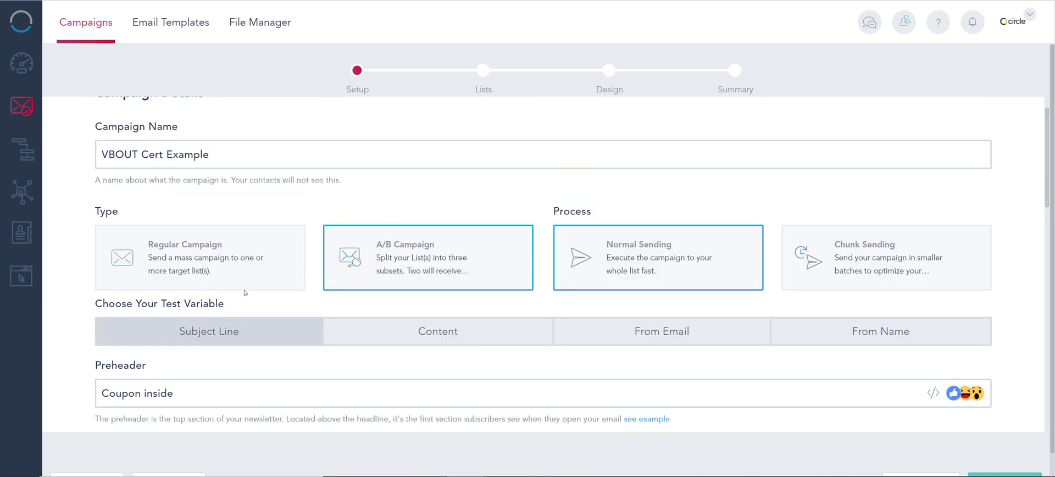
pyautogui.click(230, 277)
pyautogui.click(940, 266)
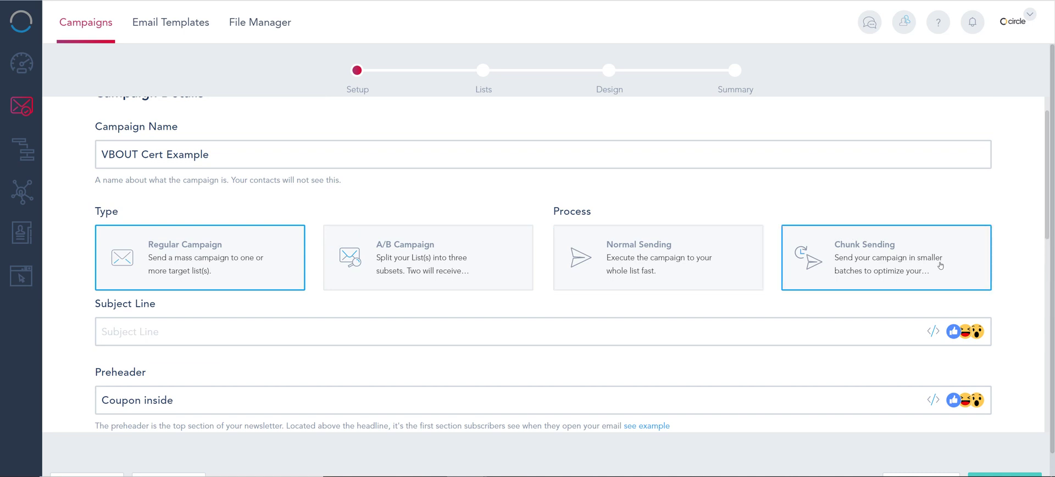
# Set the chunk sending Start Time to 08:00 AM and the End Time to 06:00 AM
pyautogui.scroll(-5, 791, 257)
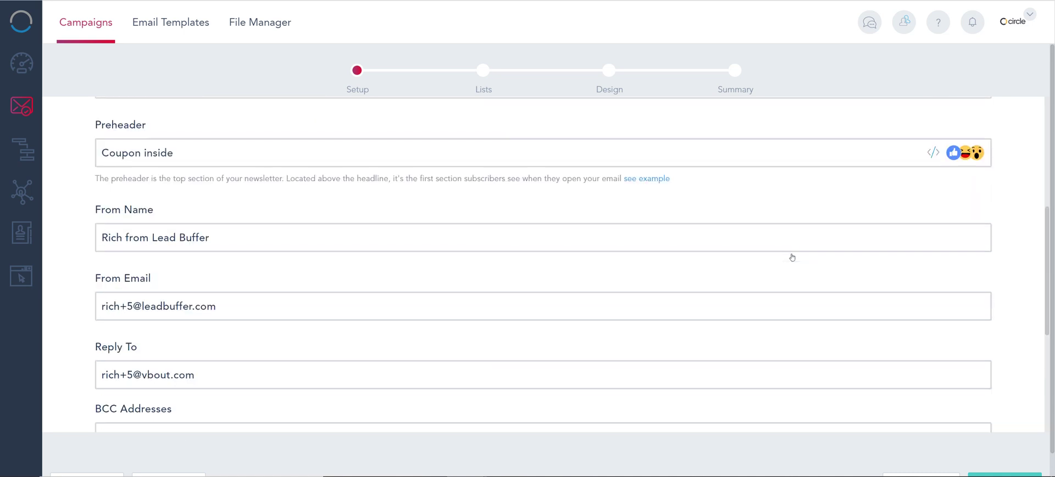
pyautogui.scroll(-5, 791, 257)
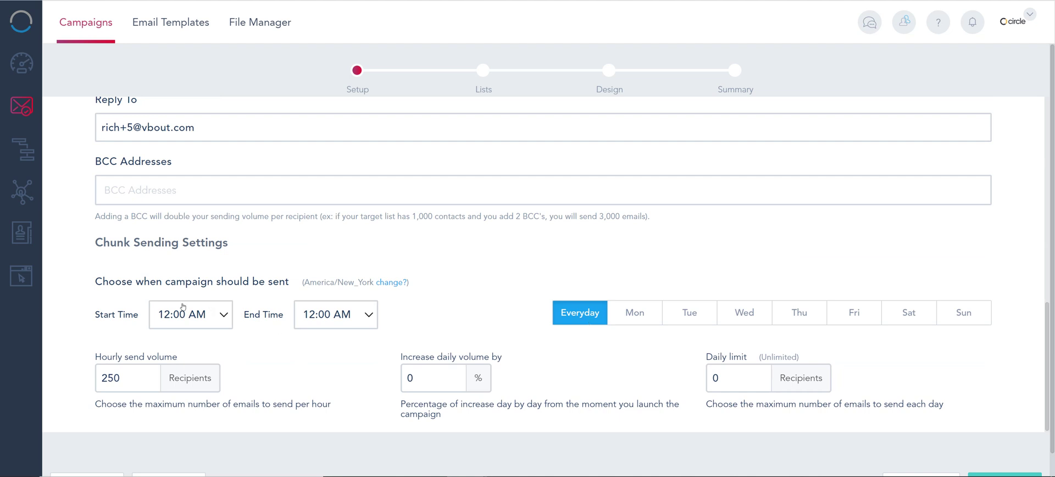
pyautogui.click(174, 317)
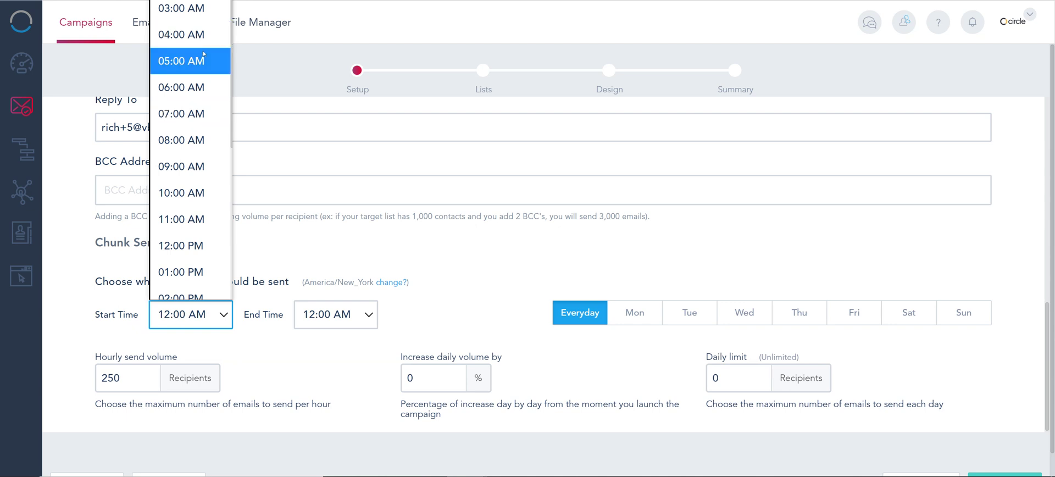
pyautogui.click(190, 139)
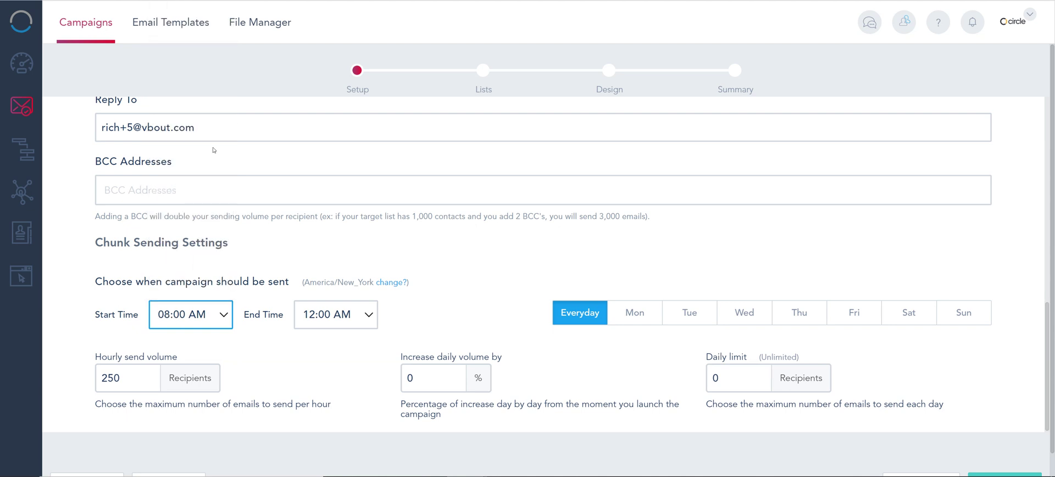
pyautogui.click(314, 313)
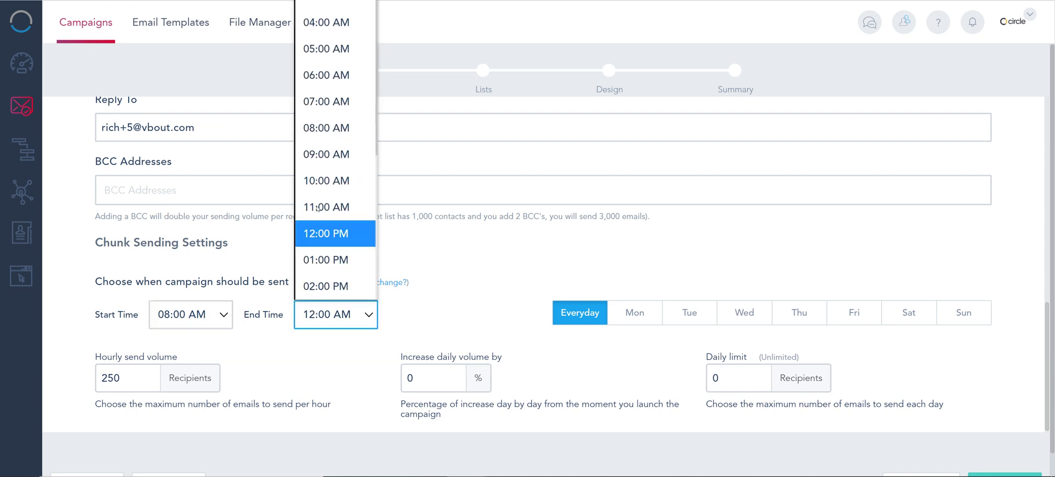
pyautogui.click(326, 76)
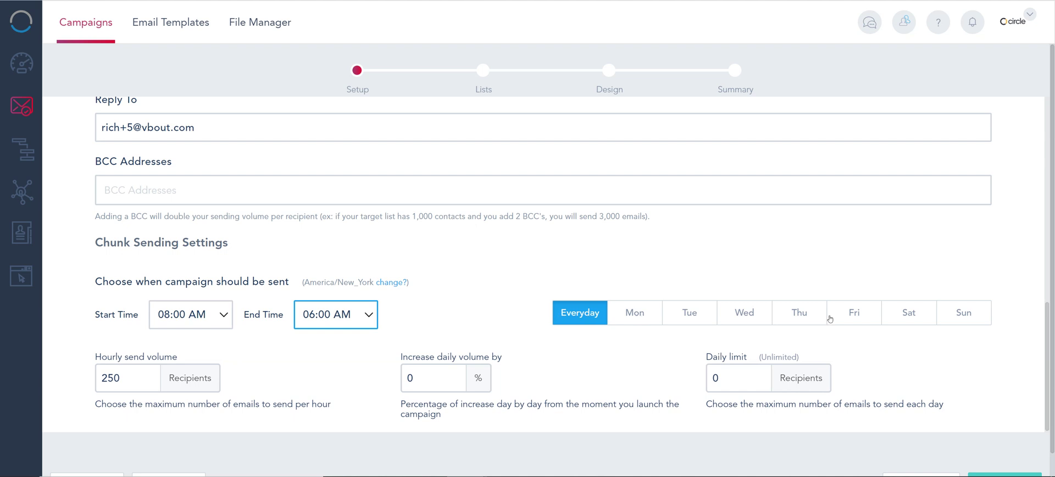
# Set the hourly send volume to 100 recipients in the Chunk Sending Settings
pyautogui.doubleClick(115, 384)
pyautogui.write('100')
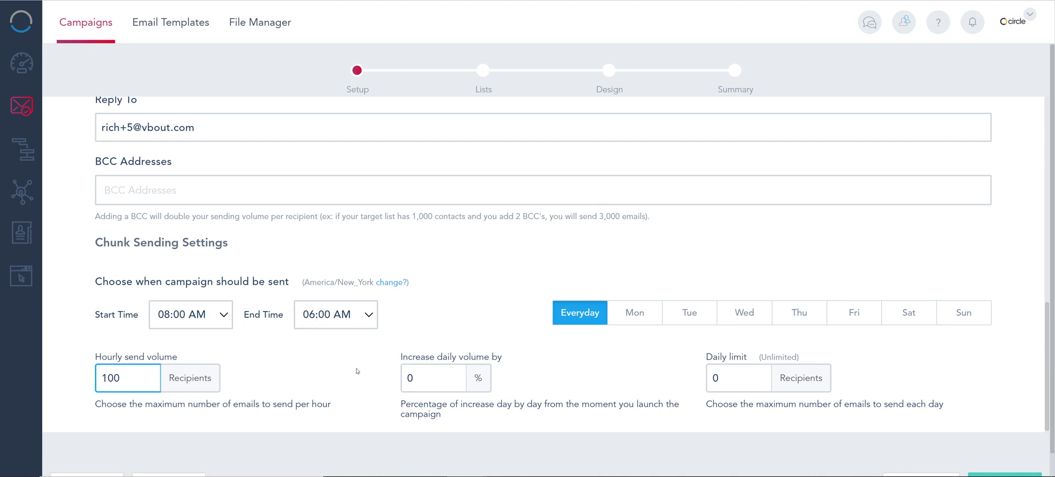
pyautogui.doubleClick(416, 378)
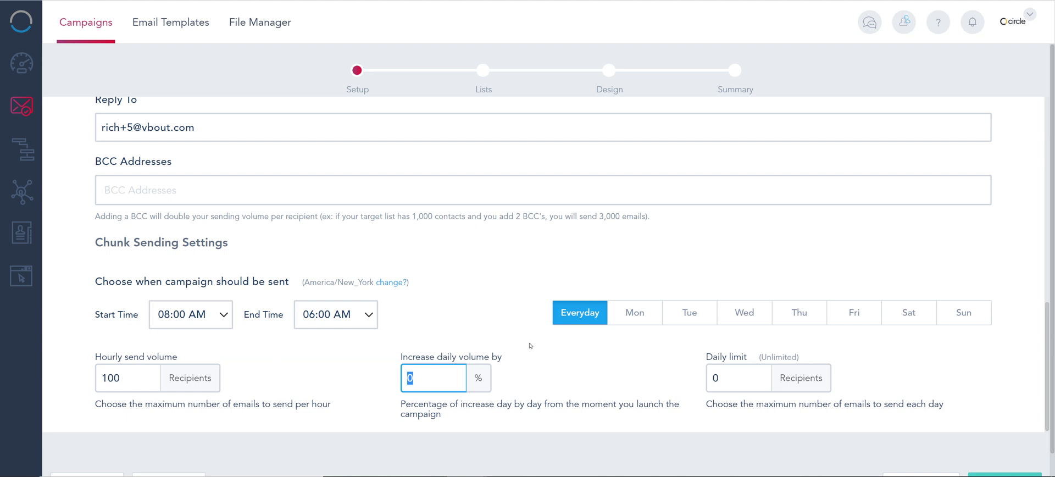
pyautogui.press('Tab')
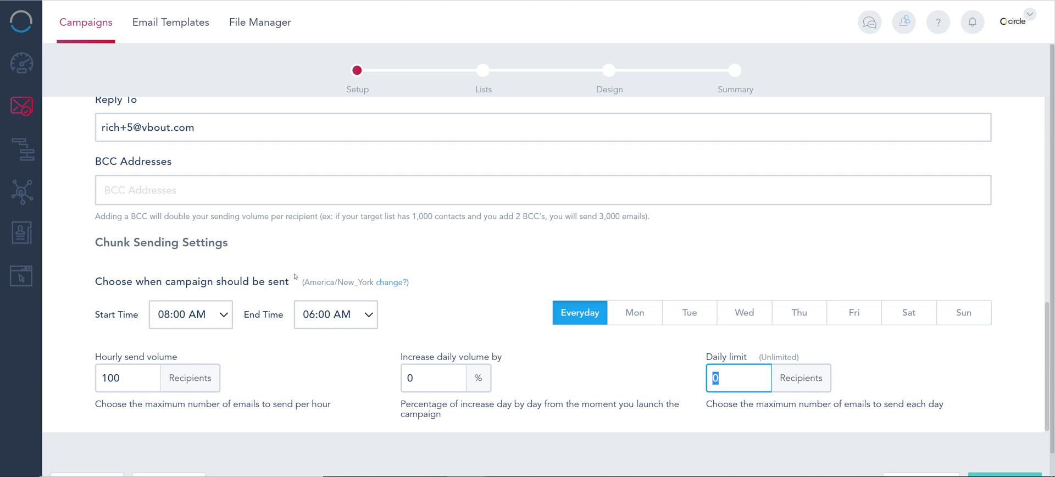
pyautogui.scroll(1, 295, 277)
pyautogui.scroll(-1, 297, 277)
pyautogui.scroll(10, 297, 277)
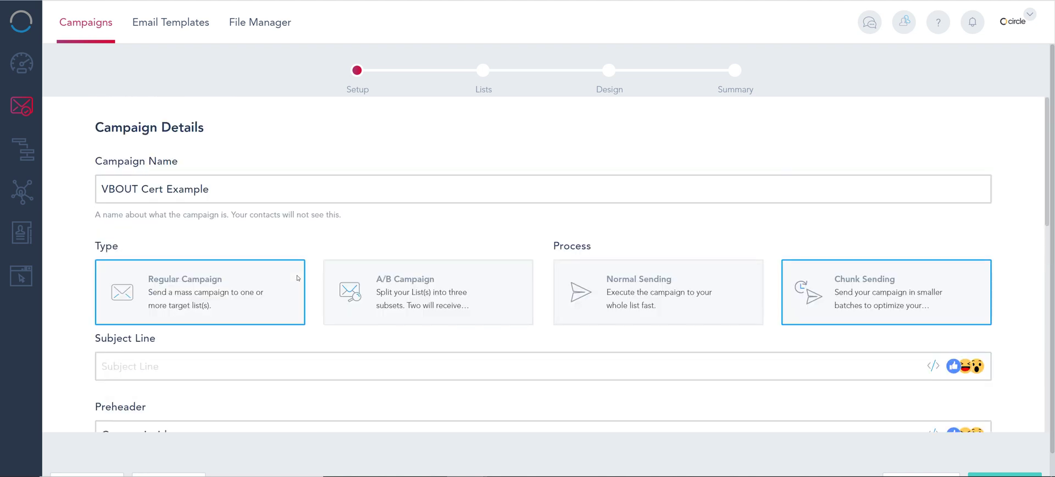